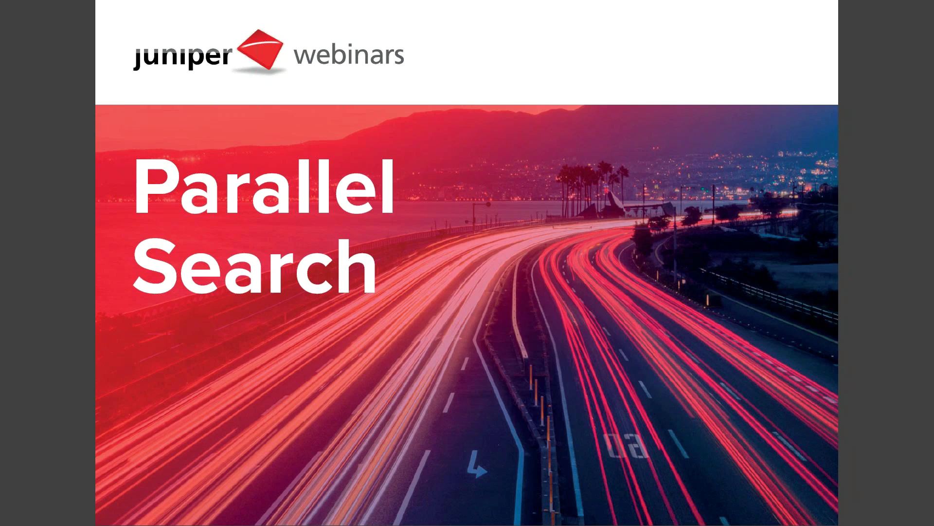
Step: Go to the Agenda slide and reveal Introduction, What is Parallel Search? and How does it work?
left_click(345, 403)
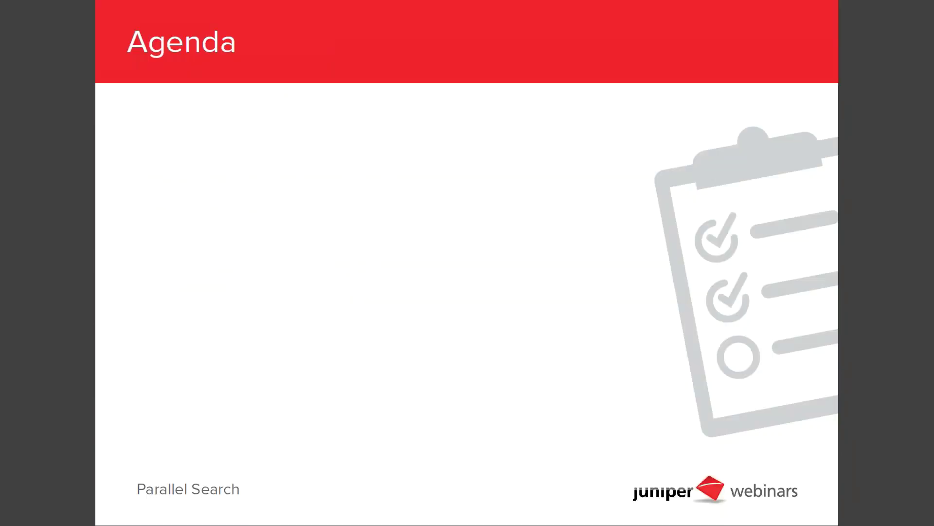
left_click(434, 365)
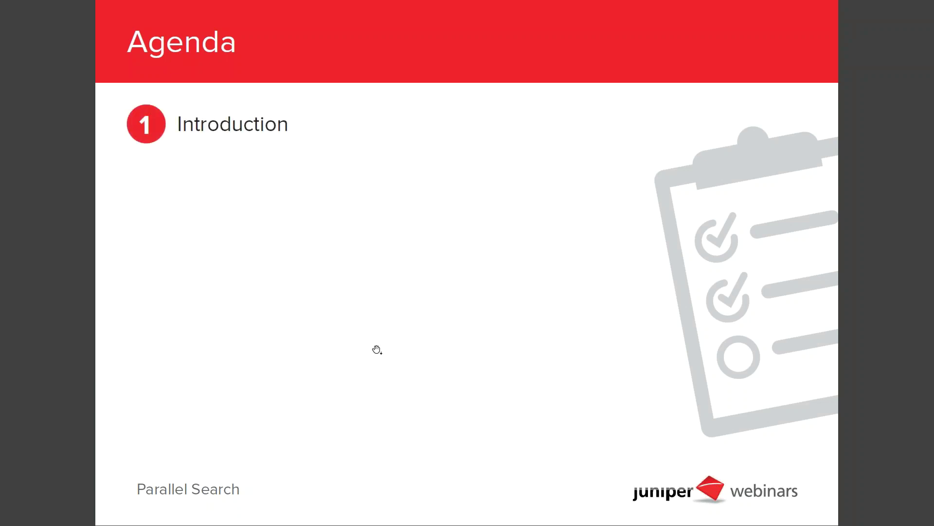
left_click(369, 496)
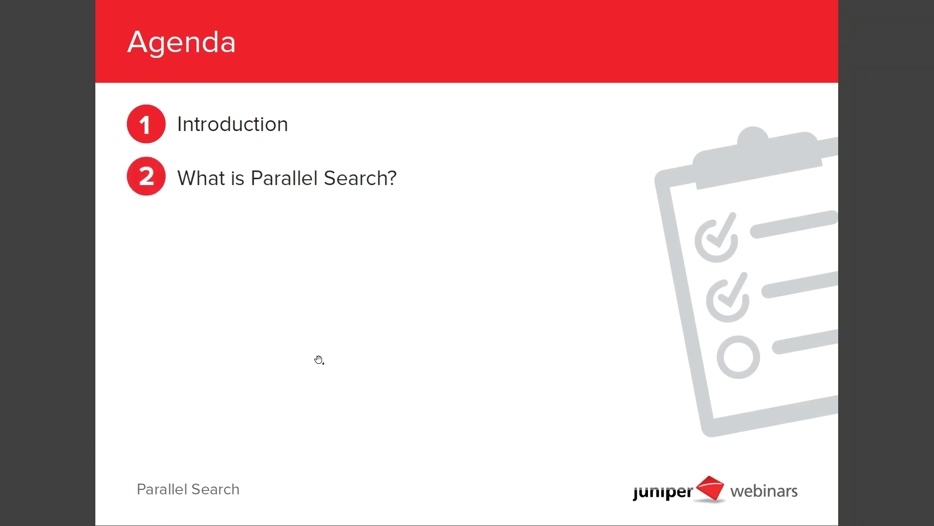
left_click(564, 326)
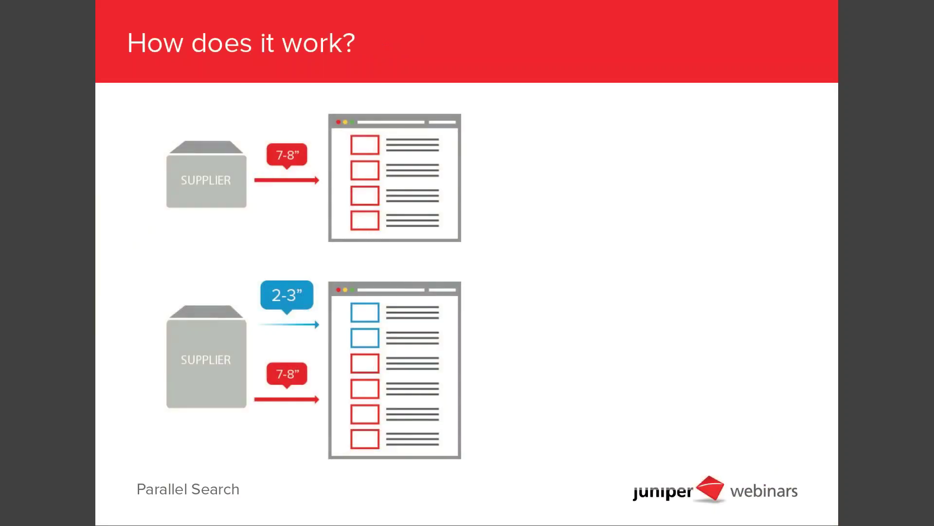
Step: Build in note 1, the Integrated Parallel Search heading and its explanatory paragraphs
left_click(426, 308)
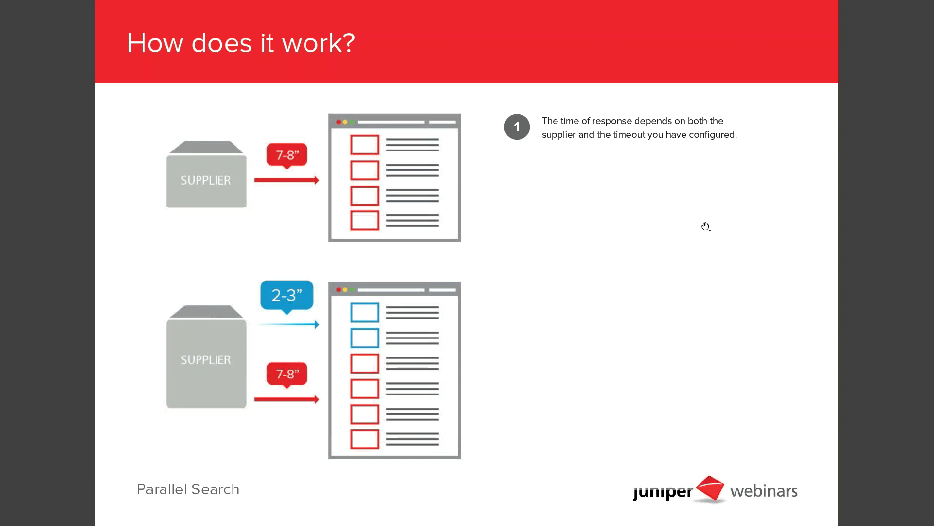
left_click(621, 330)
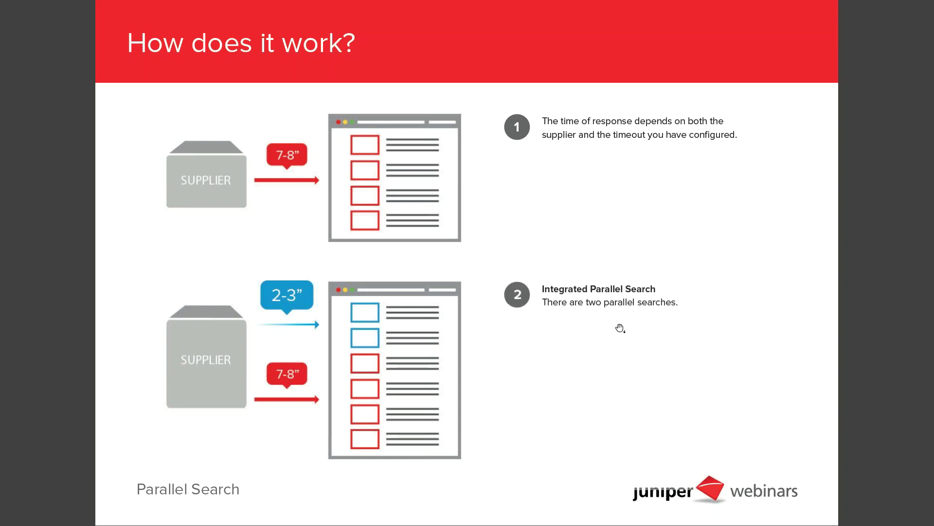
left_click(641, 307)
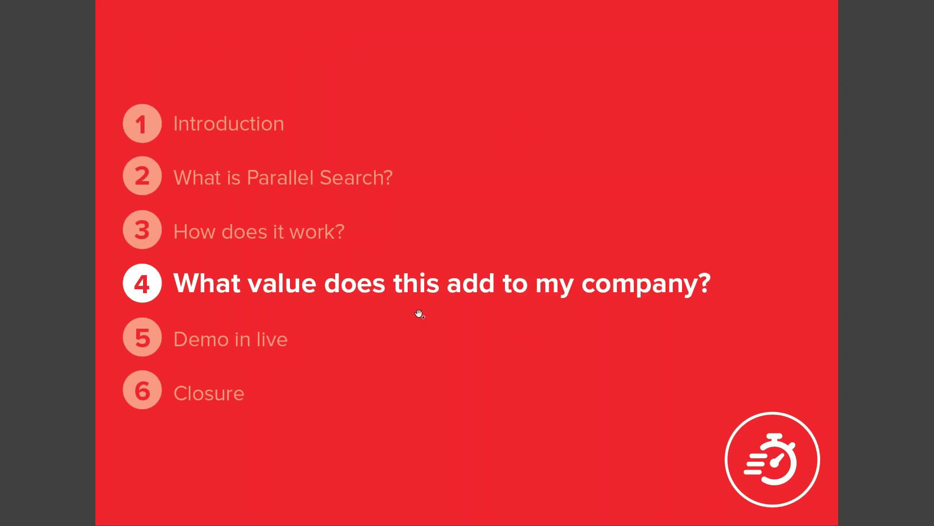
Step: Advance past the section-4 divider to the company value slide
key("Right")
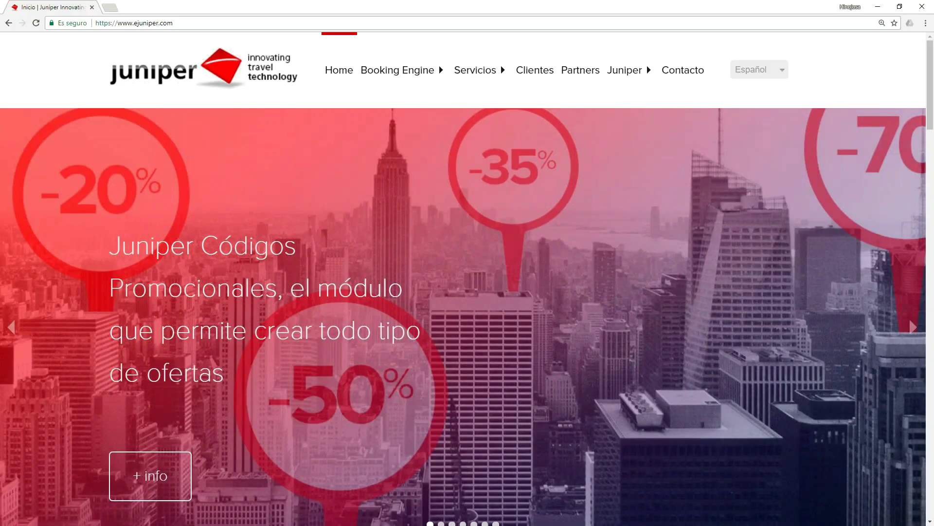
Step: Select the web address in the browser showing the ejuniper.com homepage
left_click(213, 27)
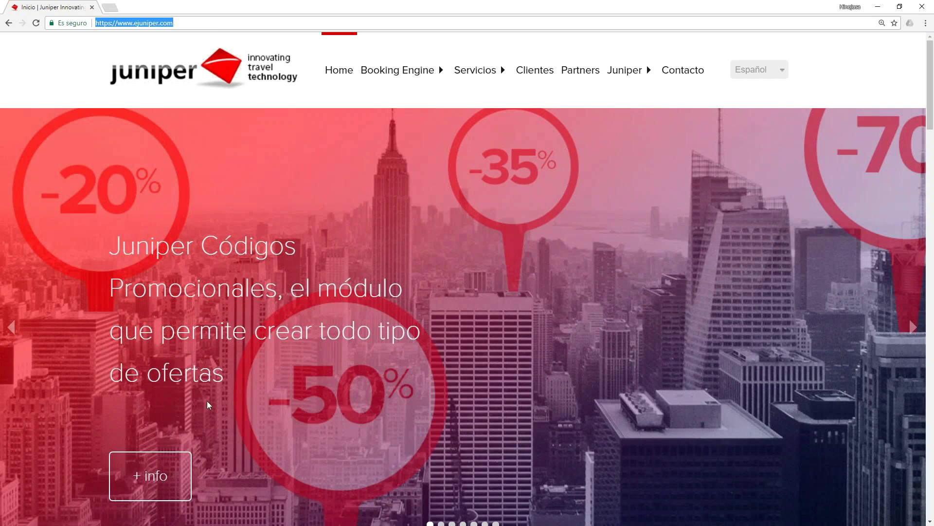
Step: Go to the demojuniper.com/intranet login page and sign in to the Bookings list
type("demojuniper.com")
key("Down")
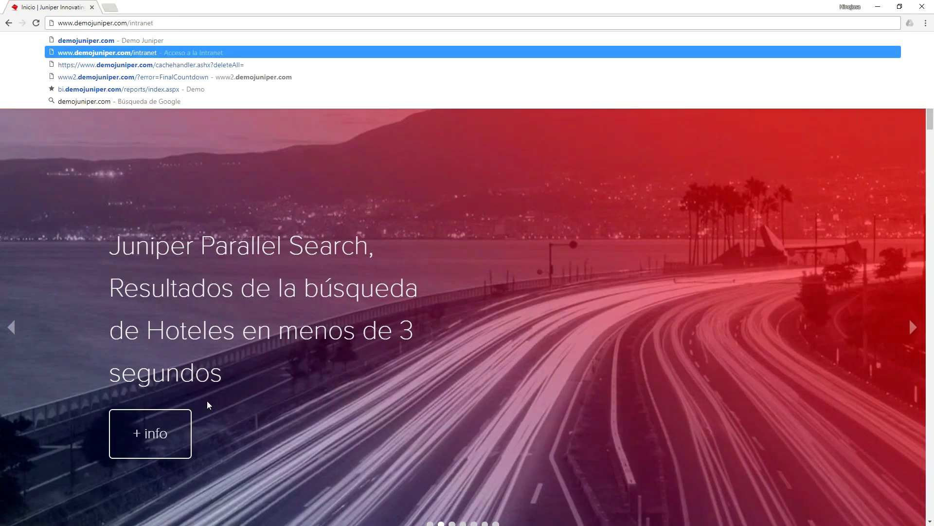
key("Return")
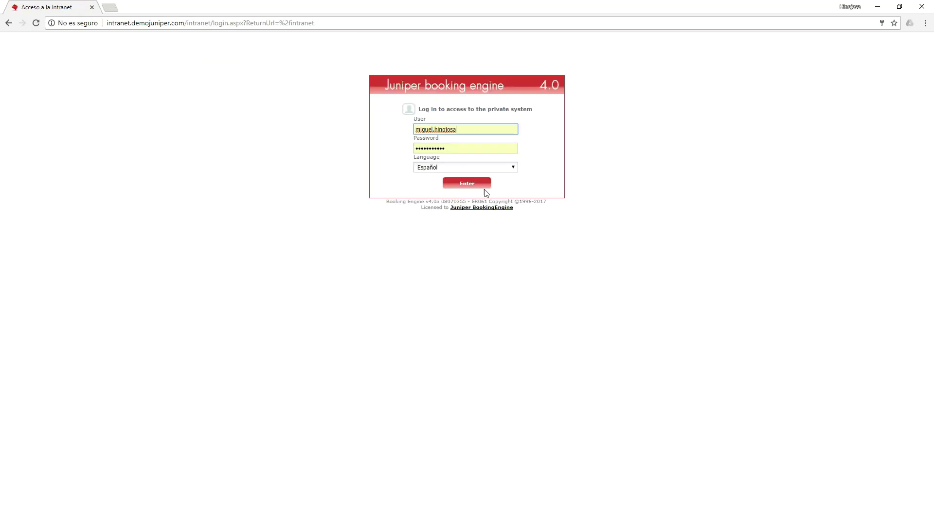
left_click(474, 183)
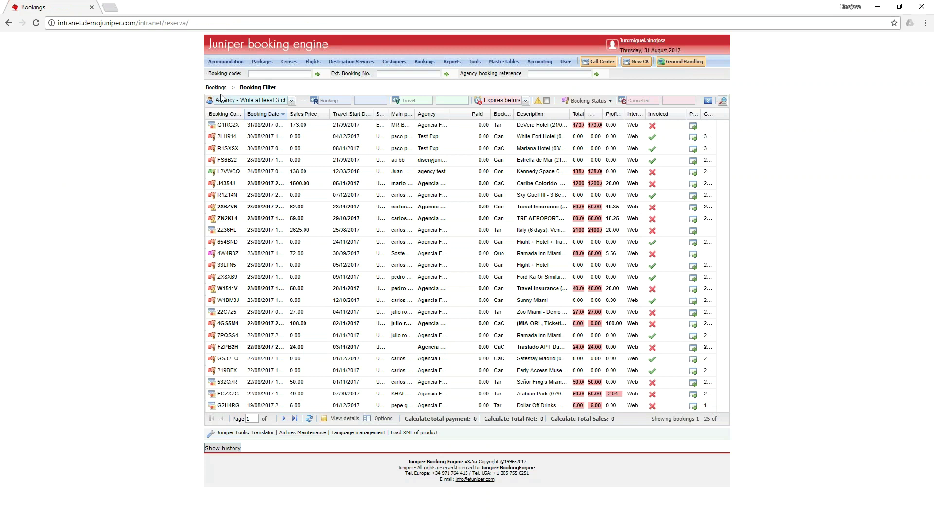
Step: Open Accommodation > Promoted hotels access
left_click(225, 62)
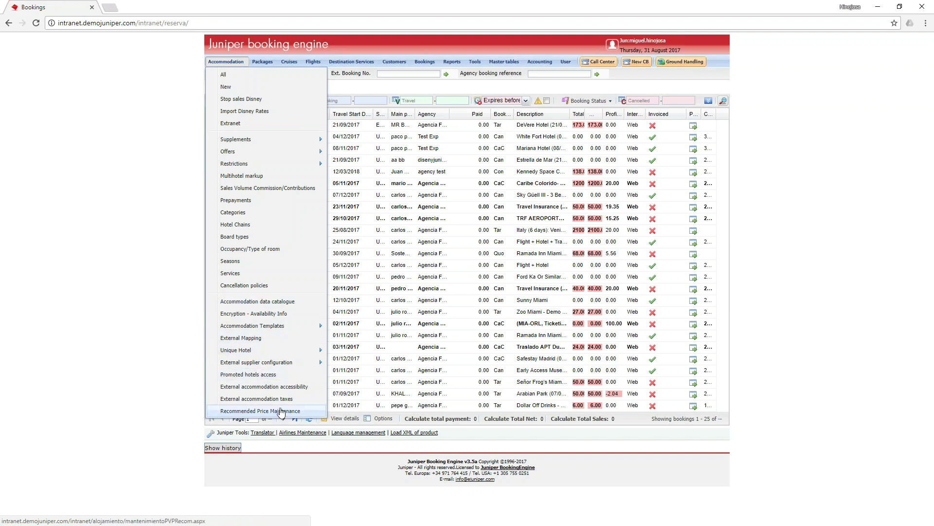
left_click(276, 375)
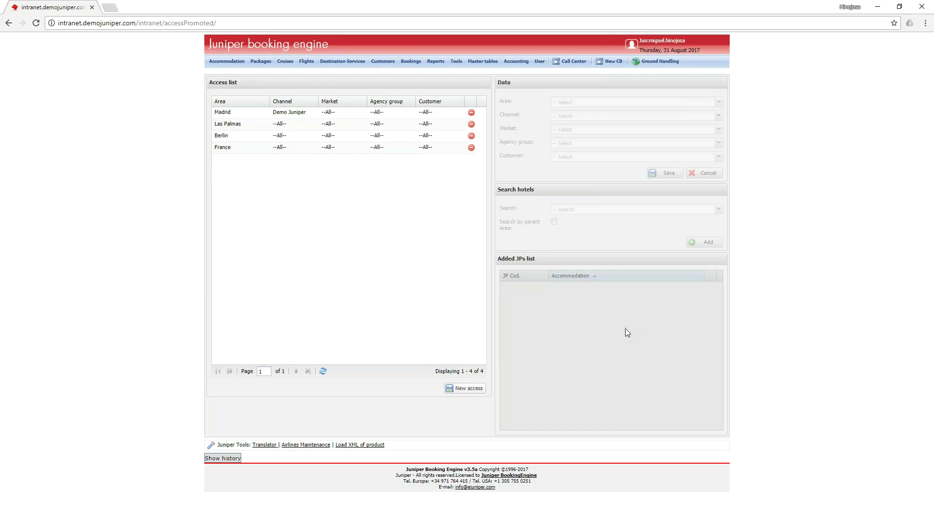
Step: Start a new promoted access entry with area Barcelona, Spain
left_click(464, 389)
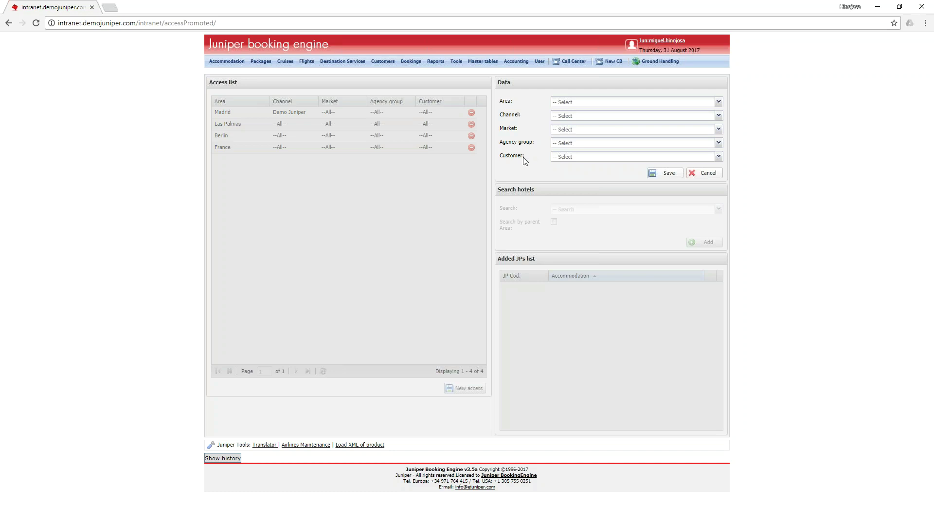
left_click(581, 103)
type("barcelo")
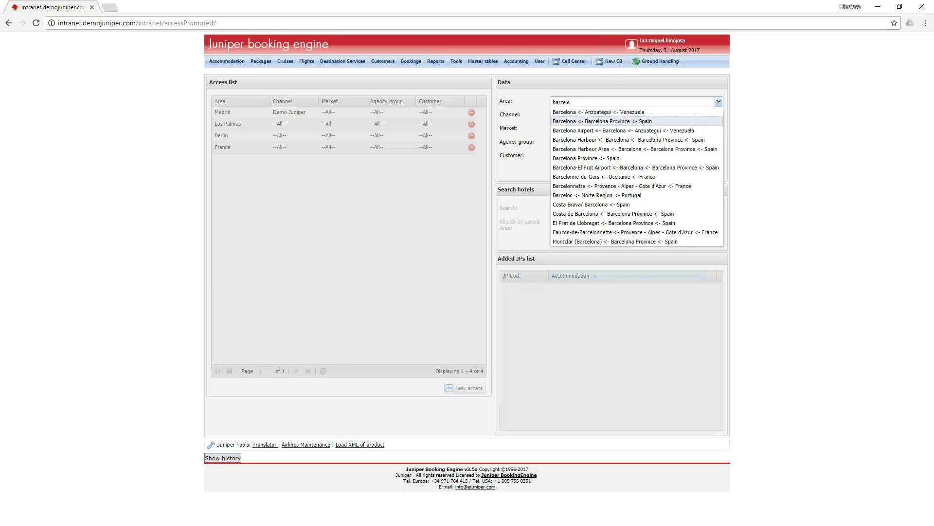
left_click(710, 123)
Step: Apply it to all channels, markets, agency groups and customers, then save
left_click(719, 117)
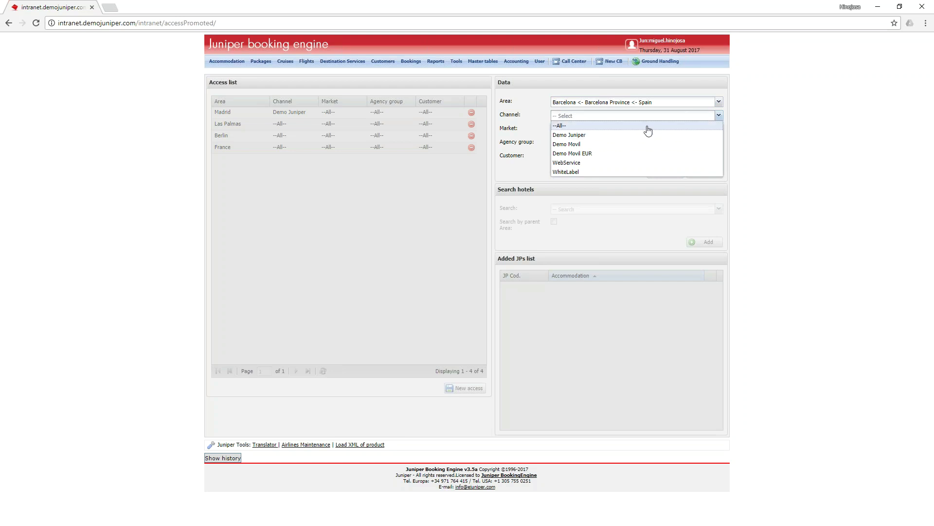
left_click(647, 127)
left_click(677, 129)
left_click(678, 140)
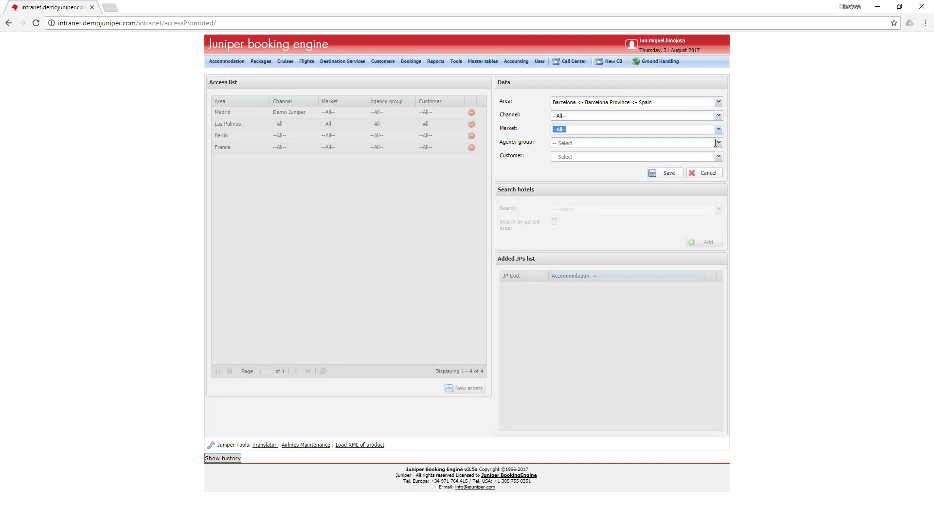
left_click(645, 143)
left_click(640, 154)
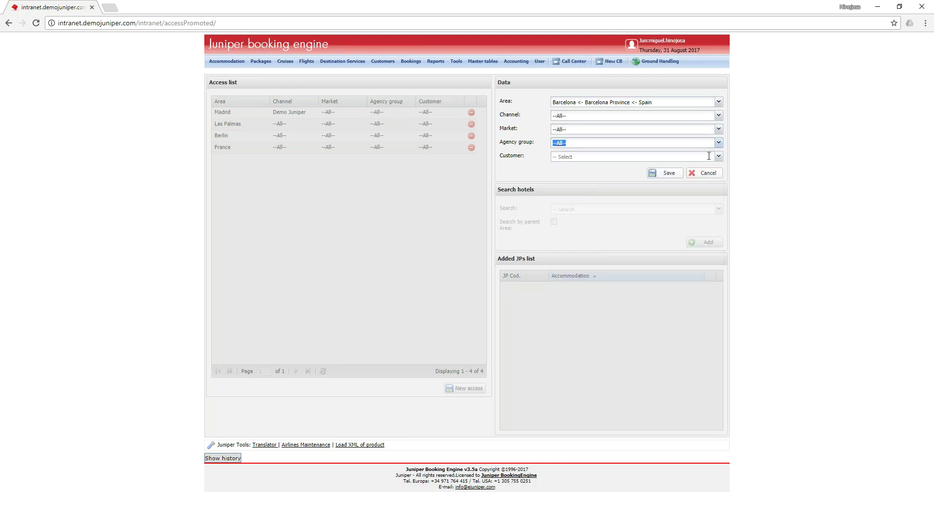
left_click(718, 156)
left_click(640, 168)
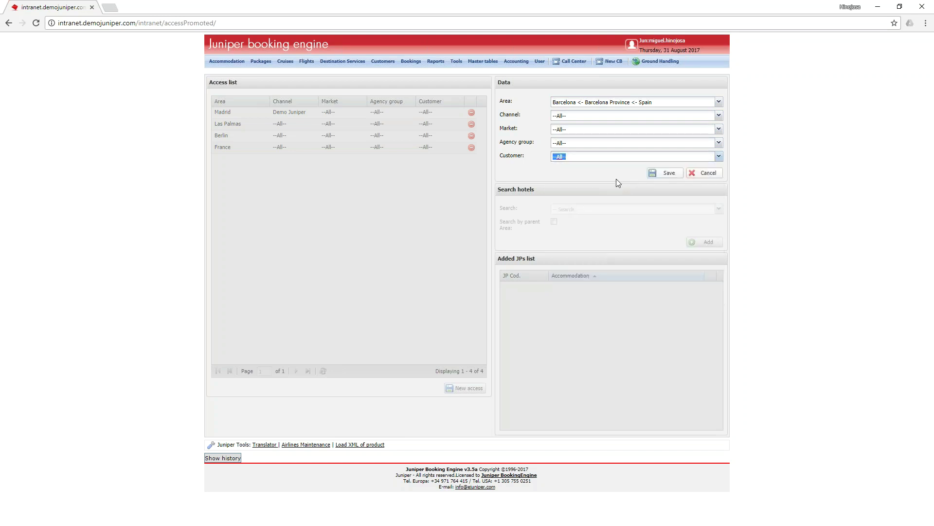
left_click(588, 179)
left_click(667, 174)
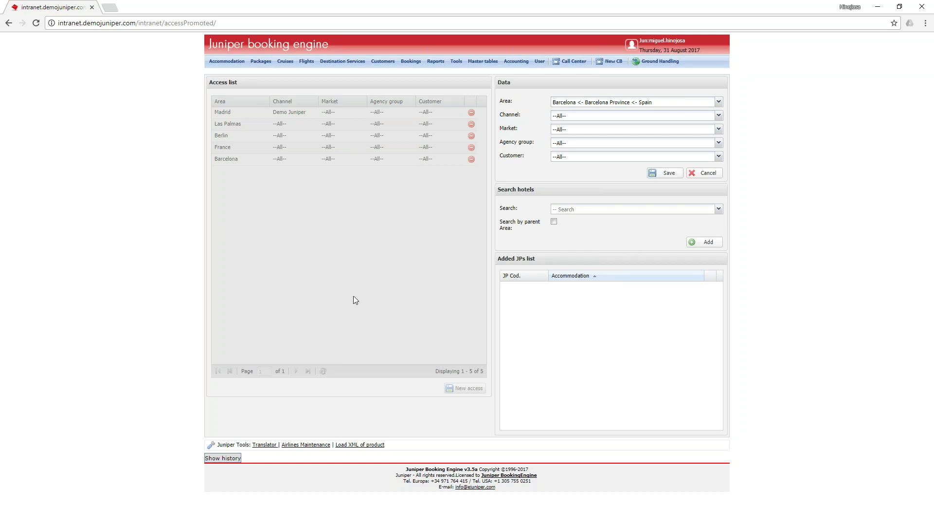
Step: Search for 'Hilton' and add Hilton Barcelona to the promoted hotels
left_click(581, 209)
left_click(719, 209)
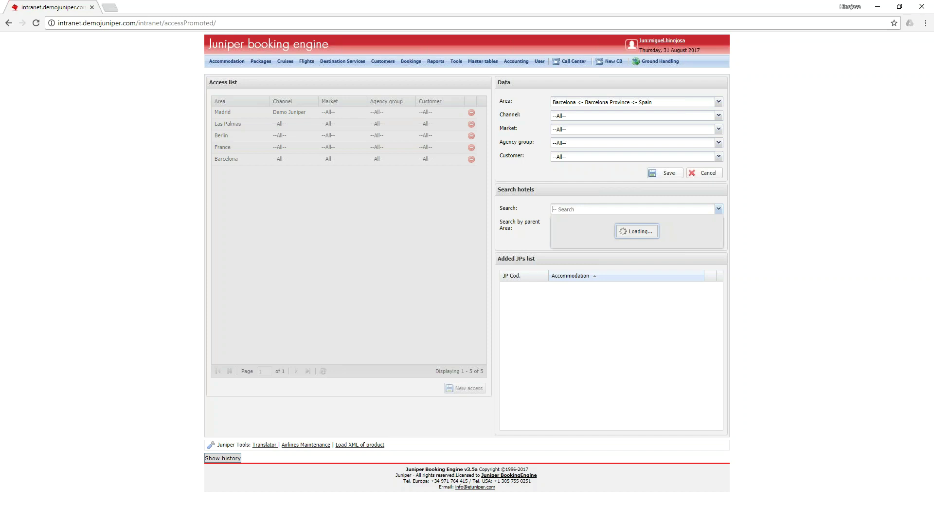
type("hiton")
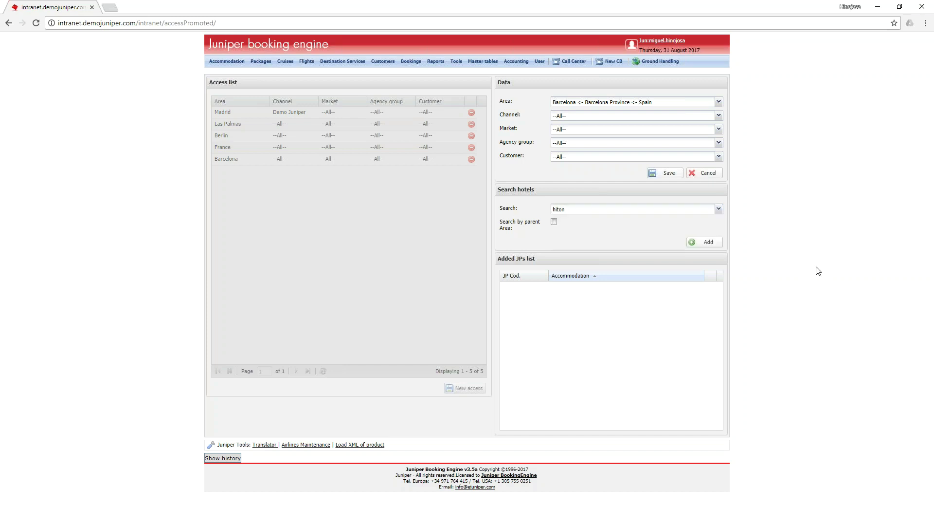
left_click(695, 214)
type("hiteon")
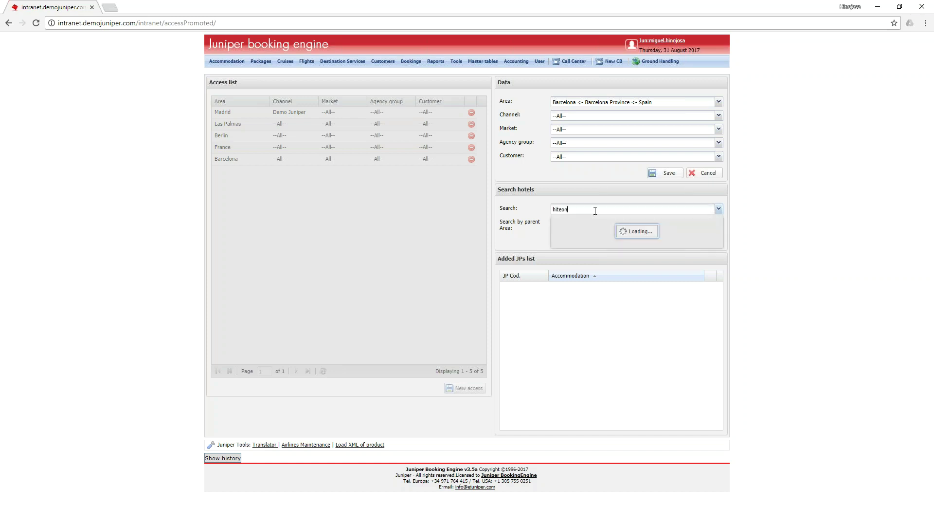
key("BackSpace")
key("BackSpace")
key("BackSpace")
type("om")
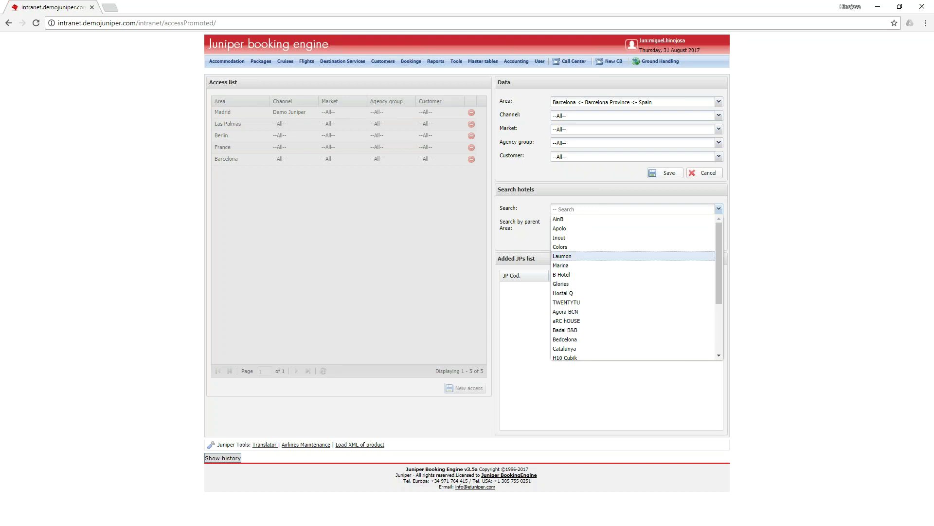
type("hiton")
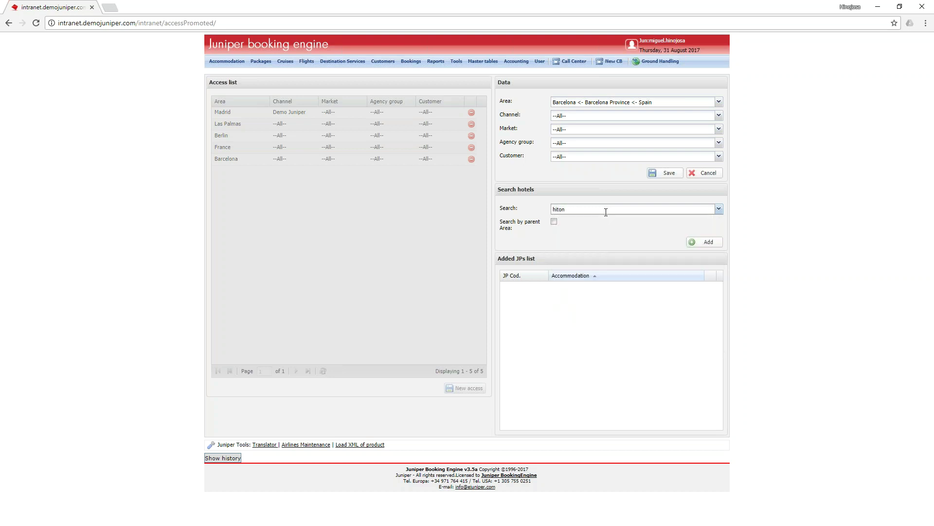
key("BackSpace")
key("BackSpace")
key("BackSpace")
type("ilton")
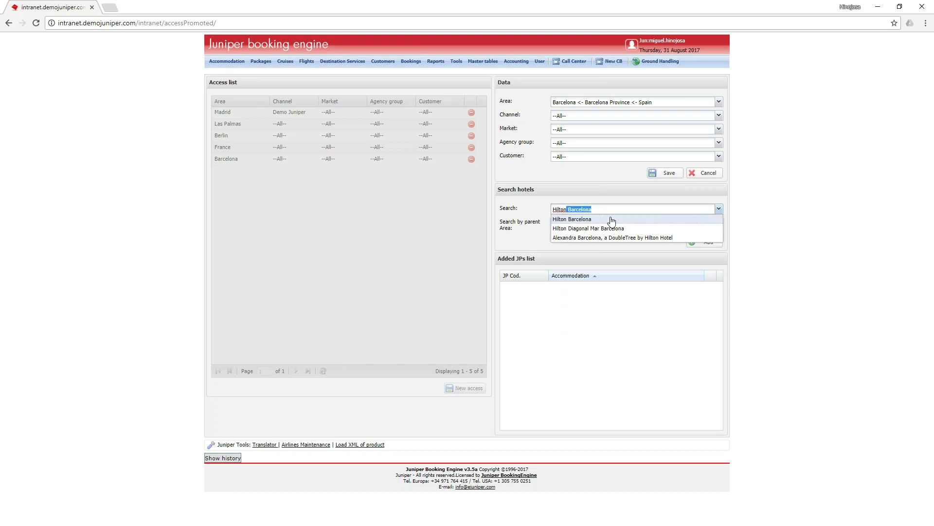
left_click(611, 220)
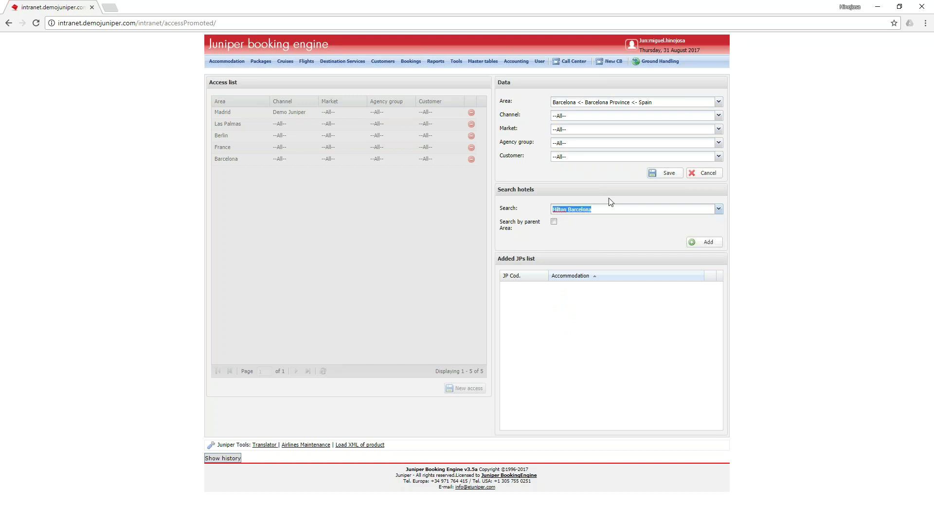
left_click(706, 242)
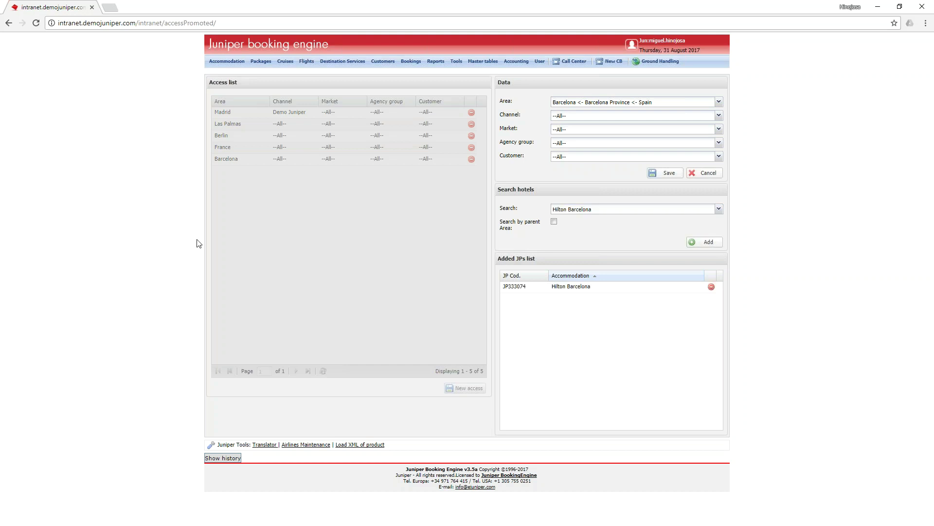
Step: Add B Hotel from the hotel list and save the Barcelona entry
left_click(719, 208)
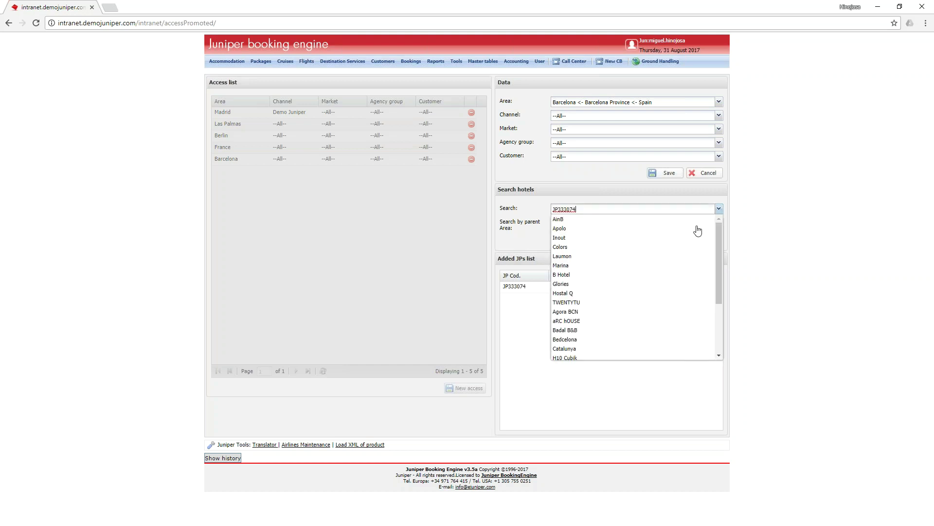
left_click(613, 275)
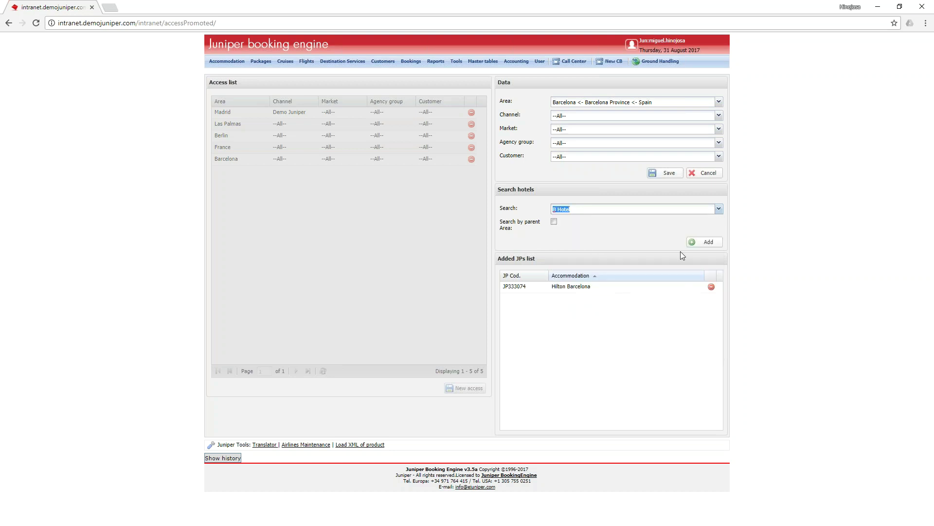
left_click(708, 242)
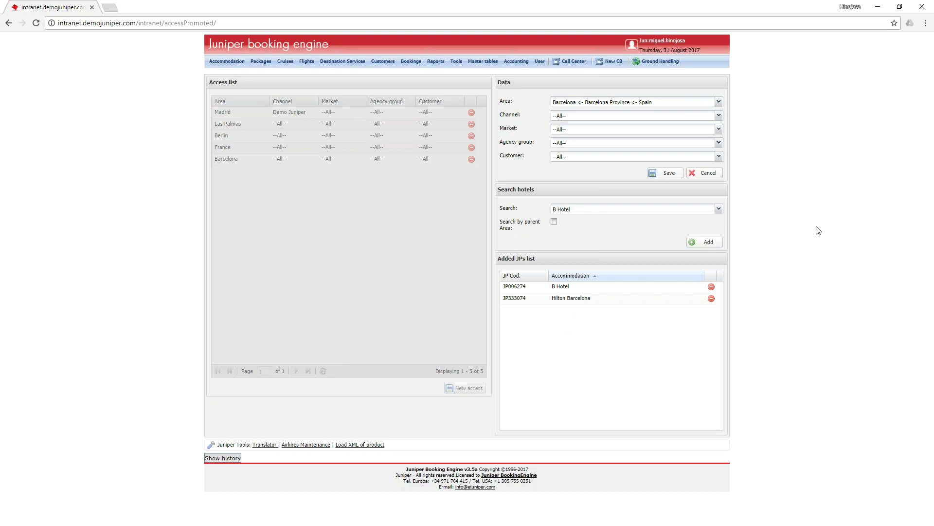
left_click(664, 173)
Step: Cancel the edit form and reopen the Barcelona entry to view its two promoted hotels
left_click(704, 173)
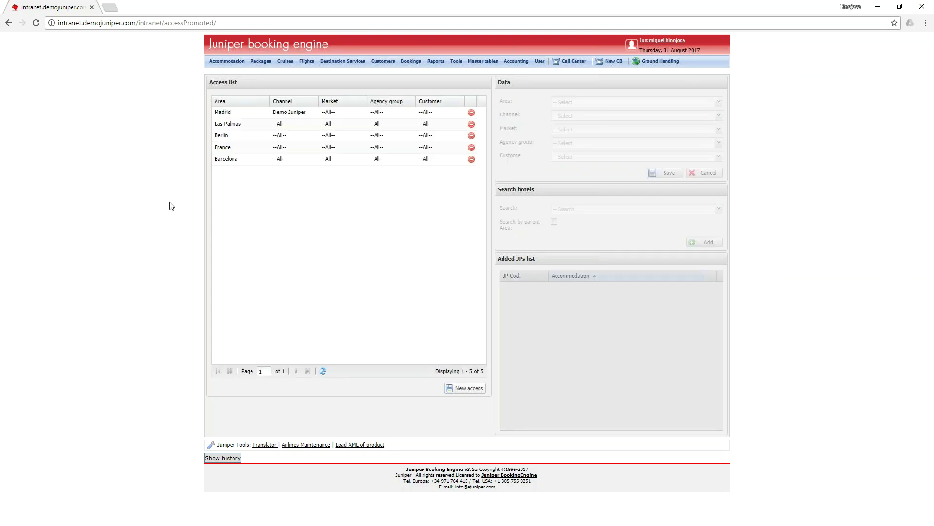
left_click(232, 162)
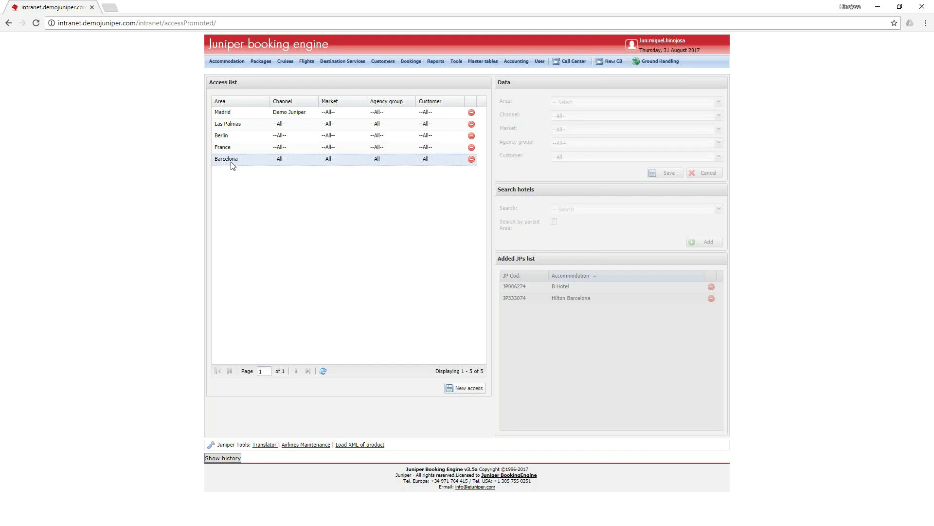
double_click(232, 163)
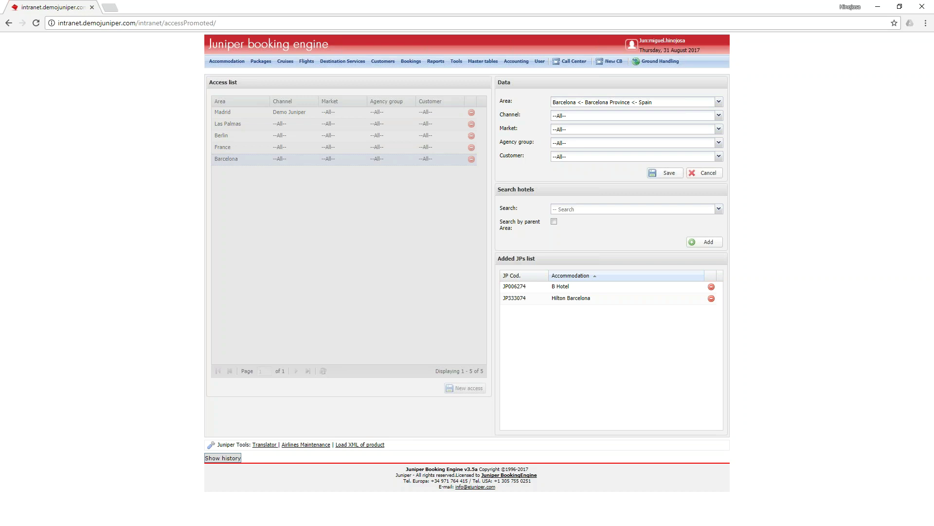
Step: Cycle through the www and www2 demo sites and stopwatch, ending on the Word ON/OFF notes
key("alt+Tab")
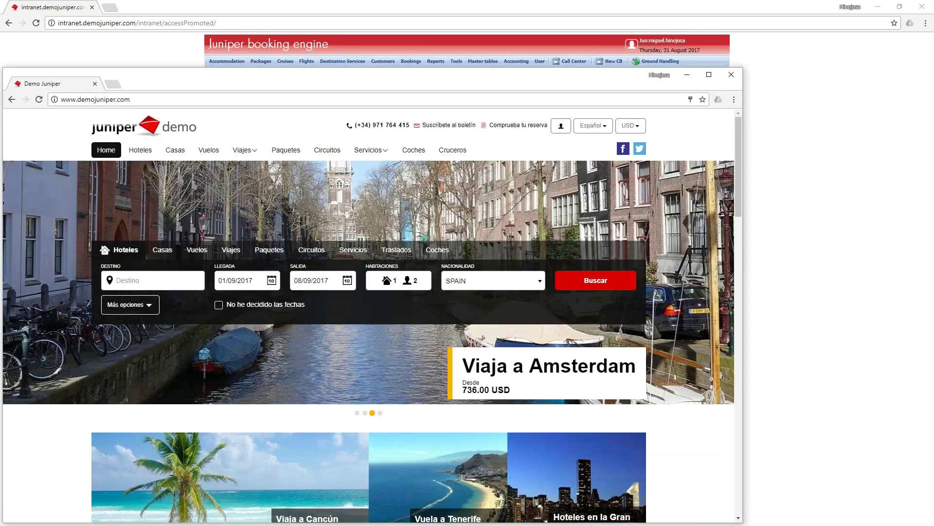
key("alt+Tab")
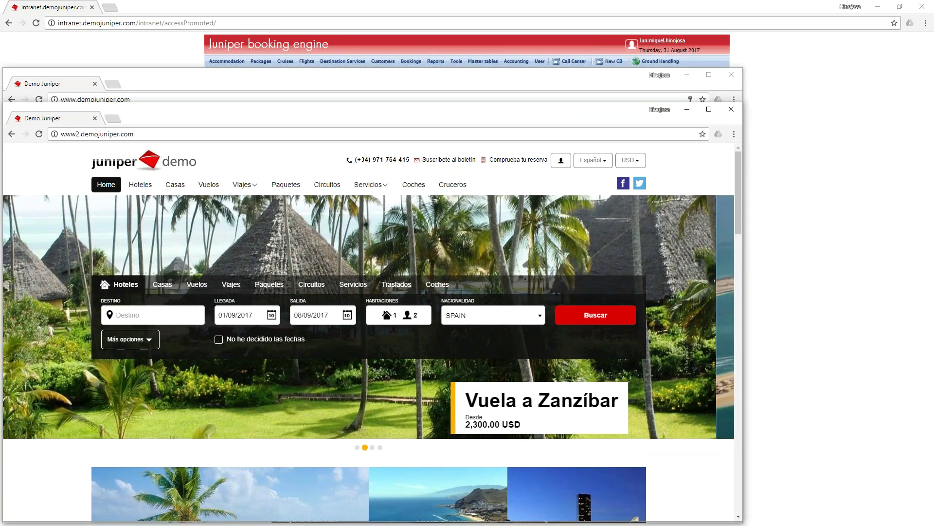
key("alt+Tab")
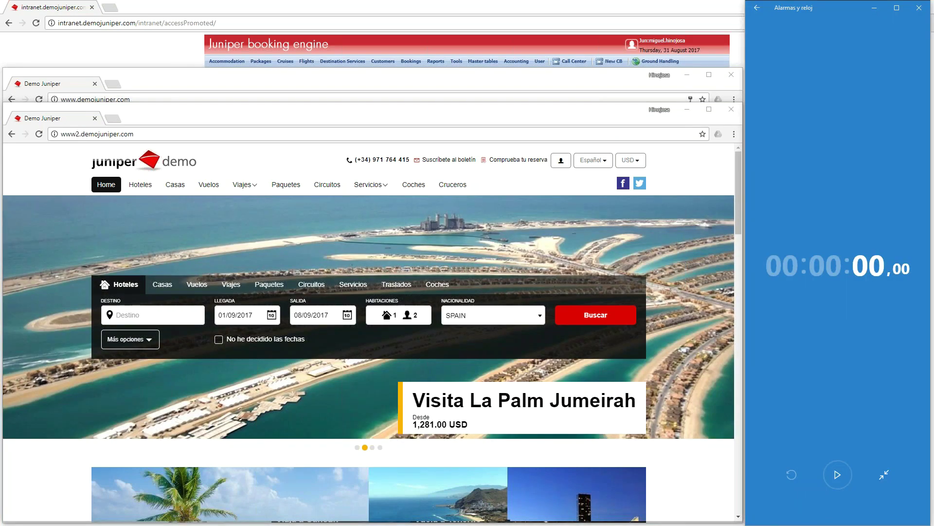
key("alt+Tab")
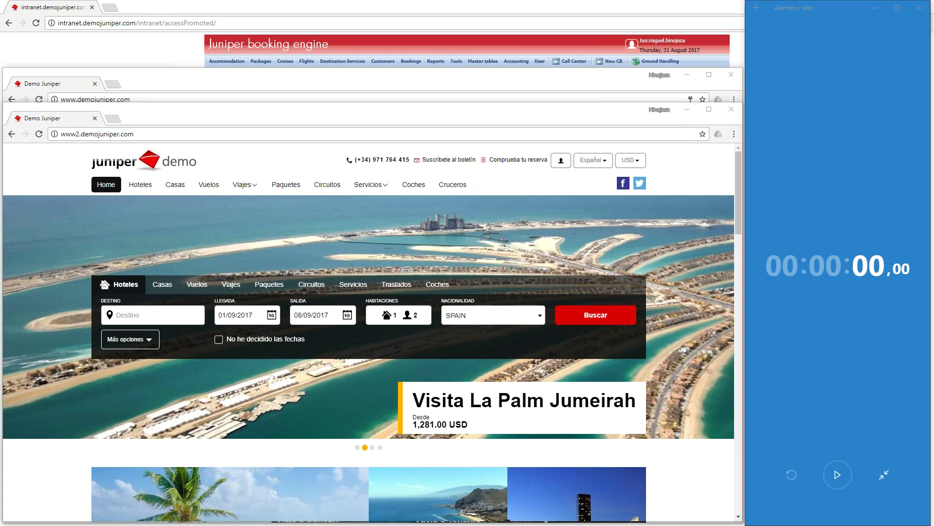
key("alt+Tab")
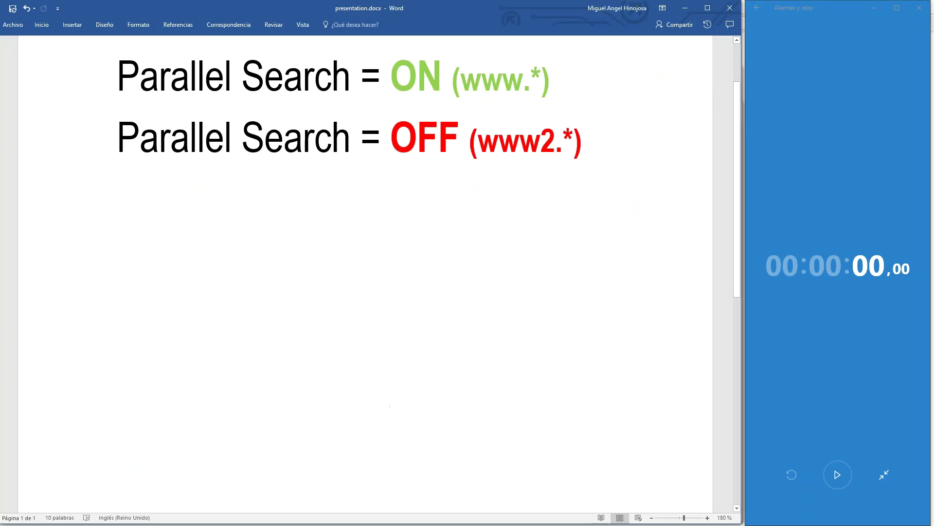
Step: Bring the www2 demo site window forward and reload its home page
key("alt+Tab")
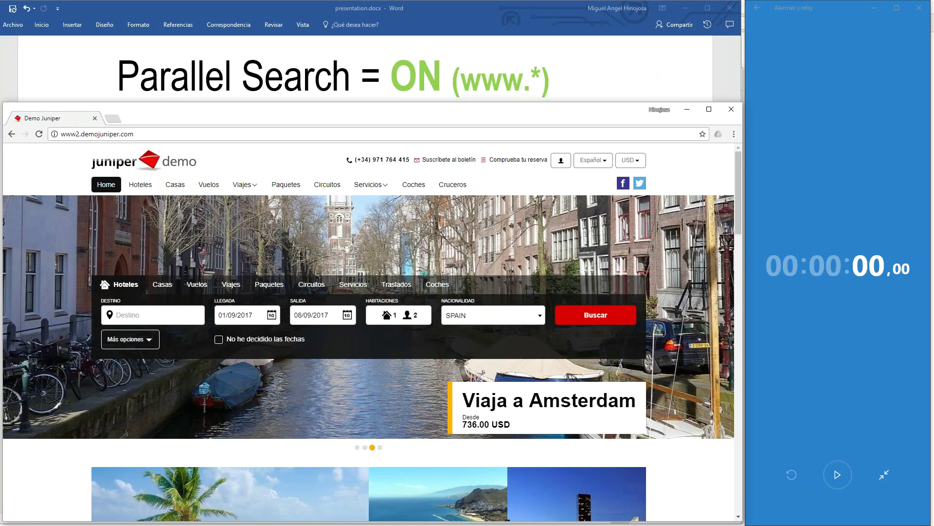
scroll(360, 92, "down", 5)
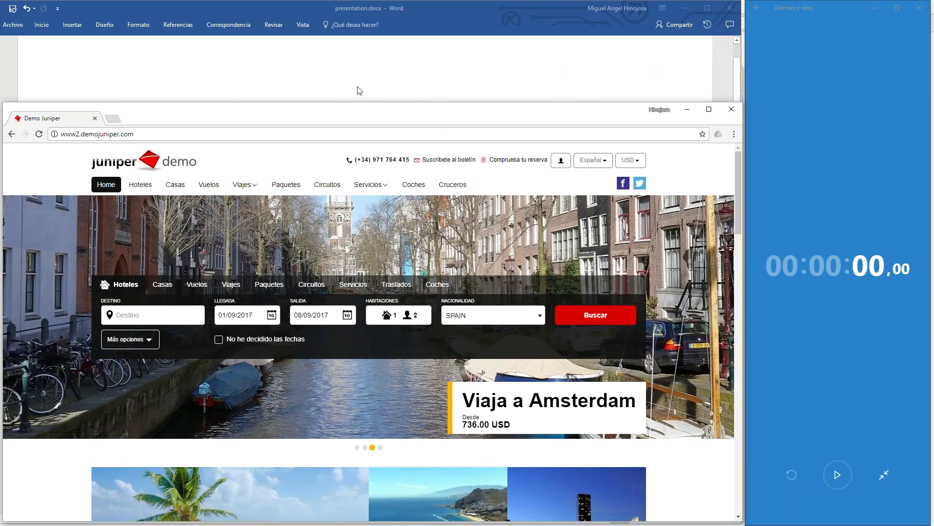
scroll(359, 90, "up", 5)
scroll(378, 72, "down", 3)
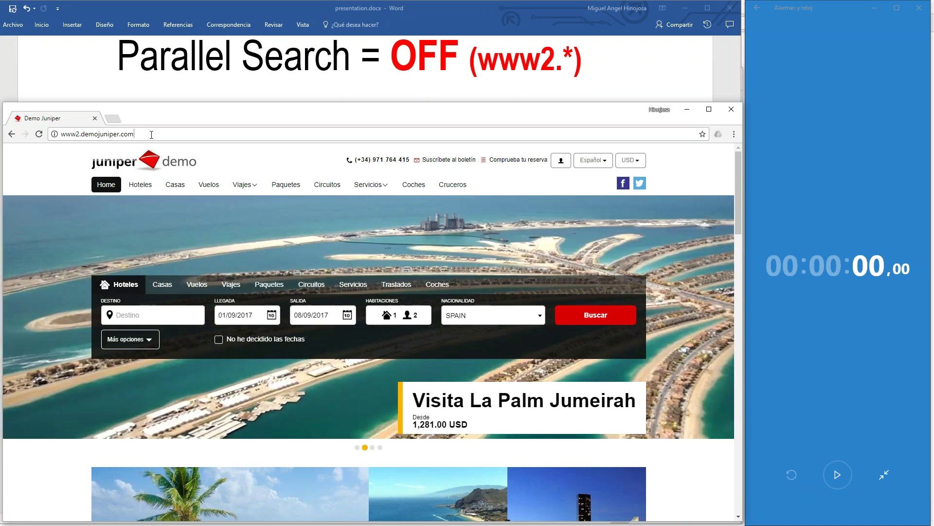
key("Return")
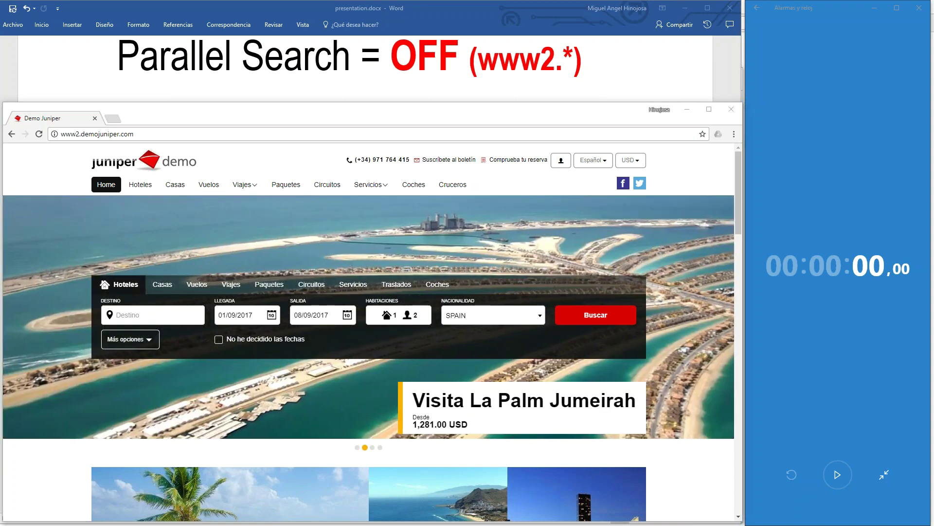
Step: Switch to the www demo site window and select the www part of its address
key("alt+Tab")
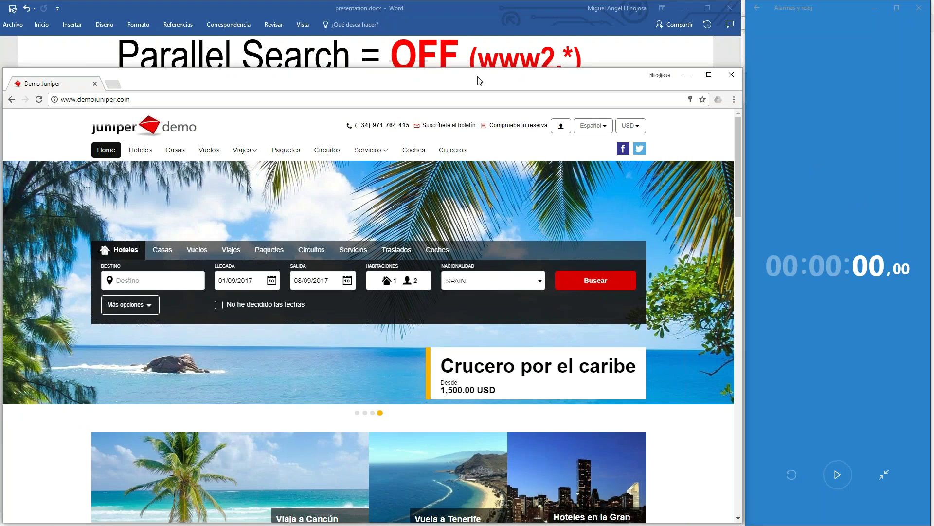
key("alt+Tab")
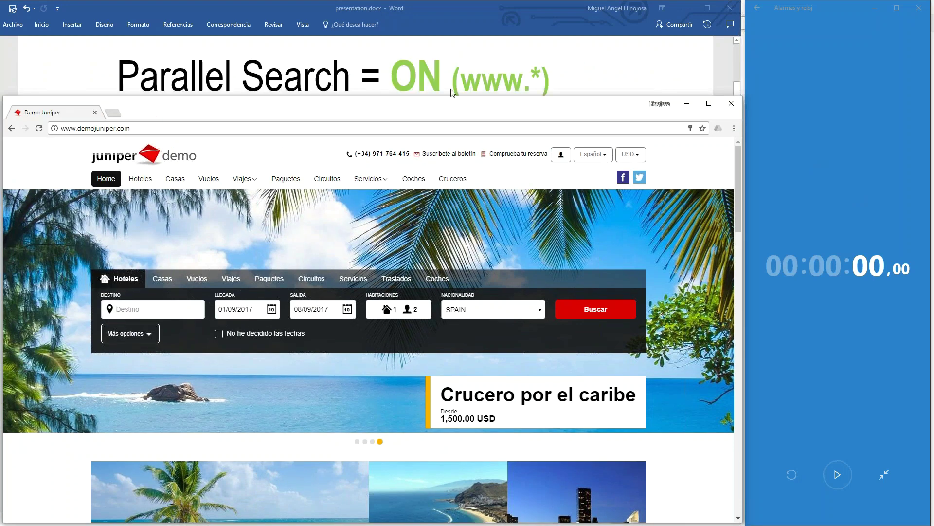
left_click(68, 128)
double_click(70, 129)
key("End")
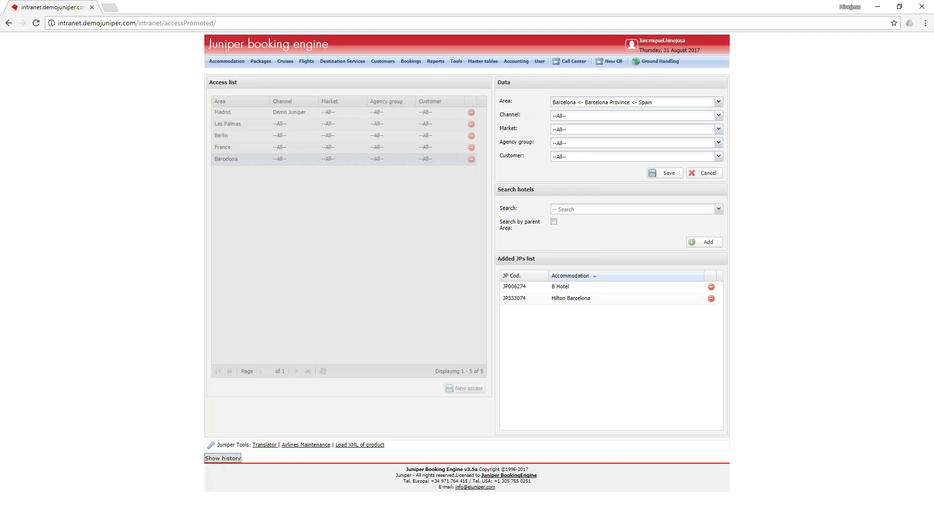
Step: Open the Madrid promoted-access entry, then search the www demo site for Madrid, Comunidad de Madrid
left_click(705, 175)
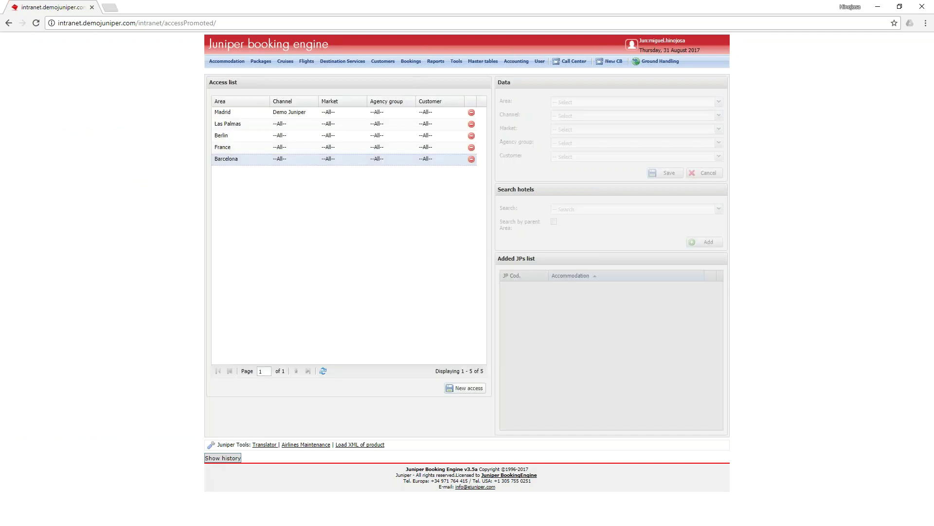
left_click(269, 113)
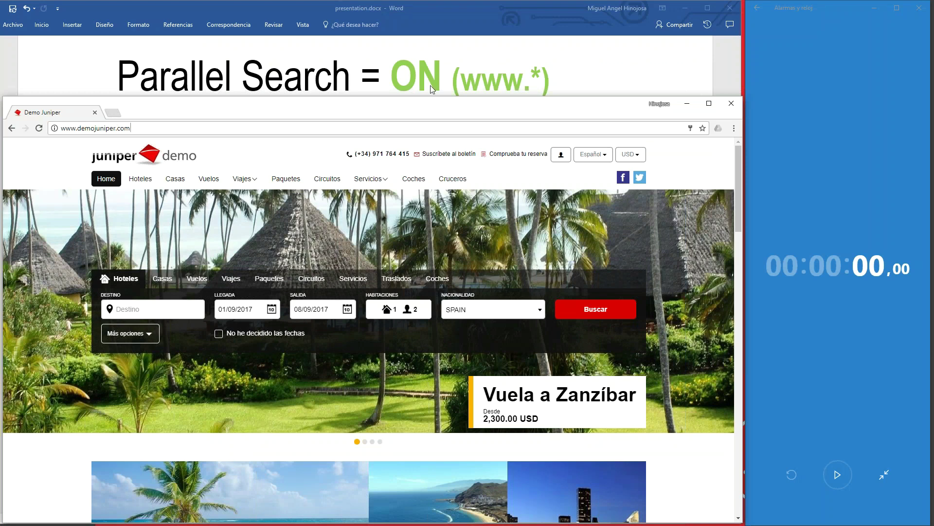
left_click(164, 312)
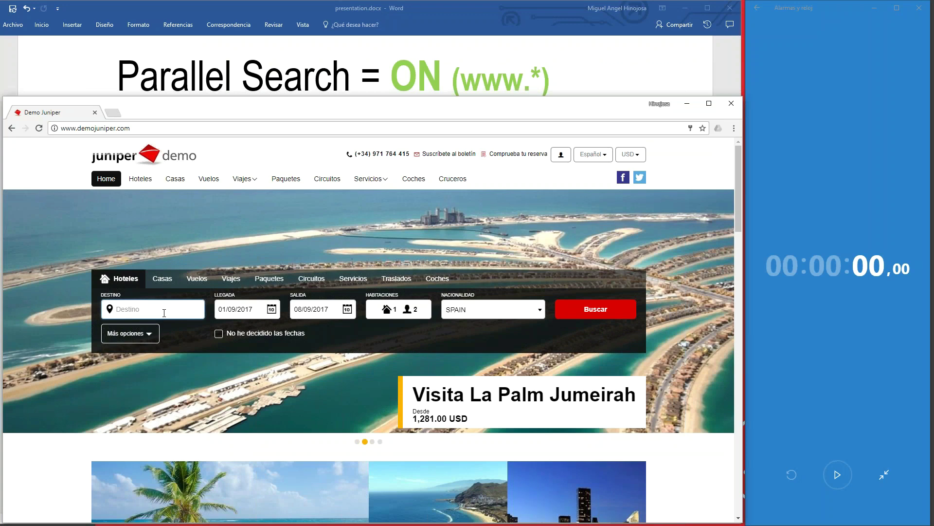
type("madrid")
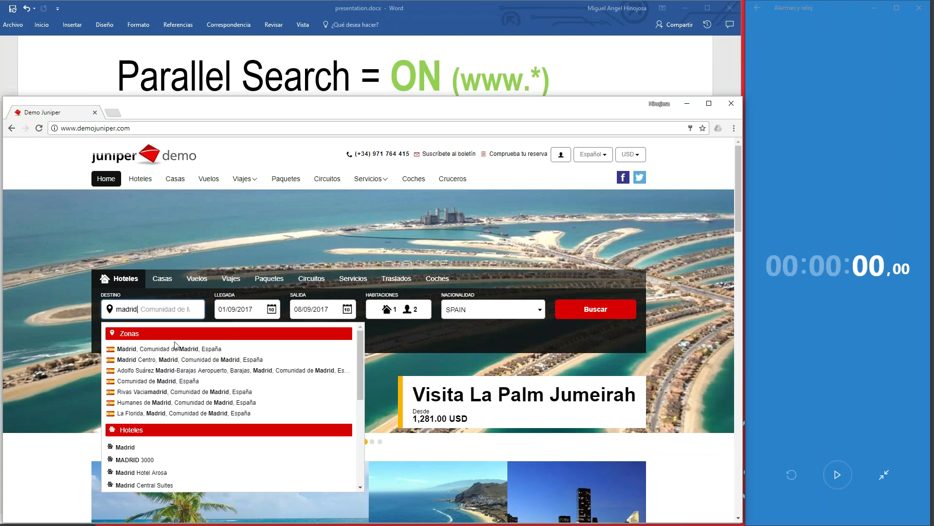
left_click(175, 349)
left_click(586, 315)
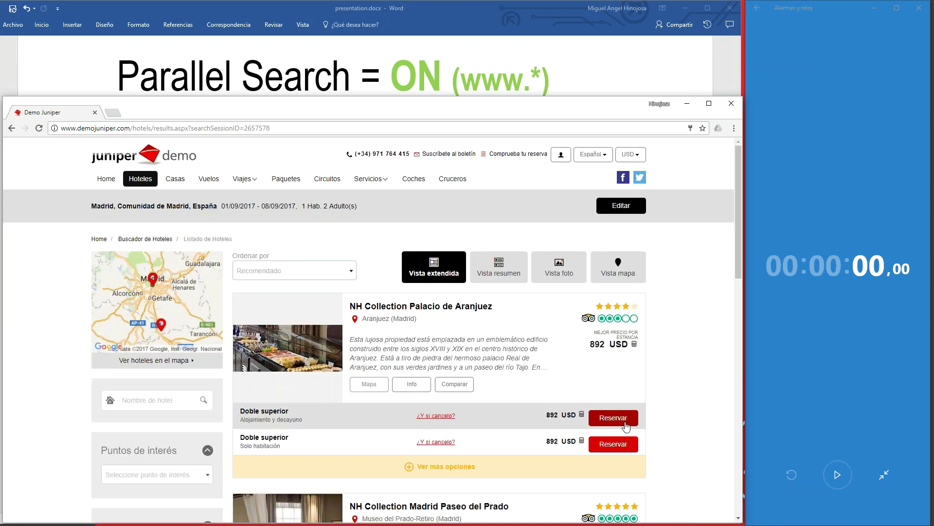
Step: Rerun the Madrid hotel search from Hoteles, timing it at 00:00:01,34 on the stopwatch
scroll(319, 315, "down", 1)
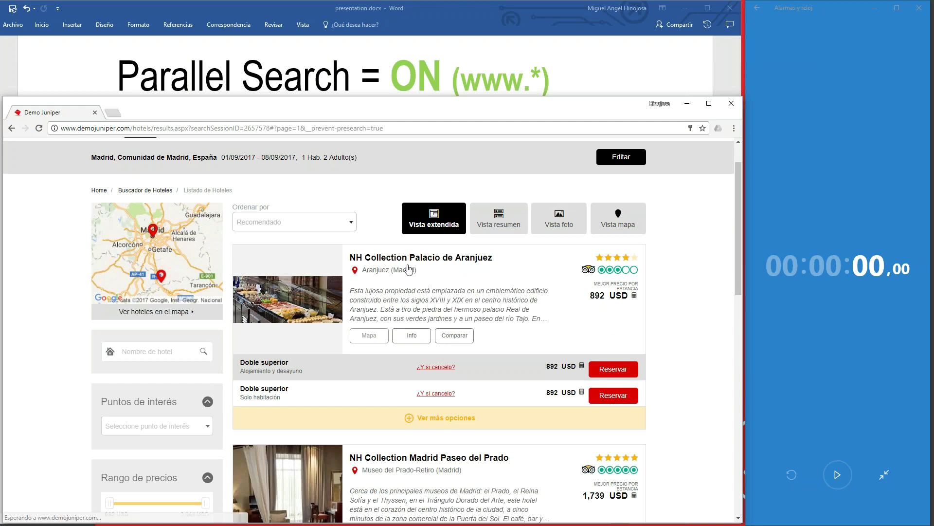
scroll(417, 382, "down", 1)
scroll(417, 382, "down", 6)
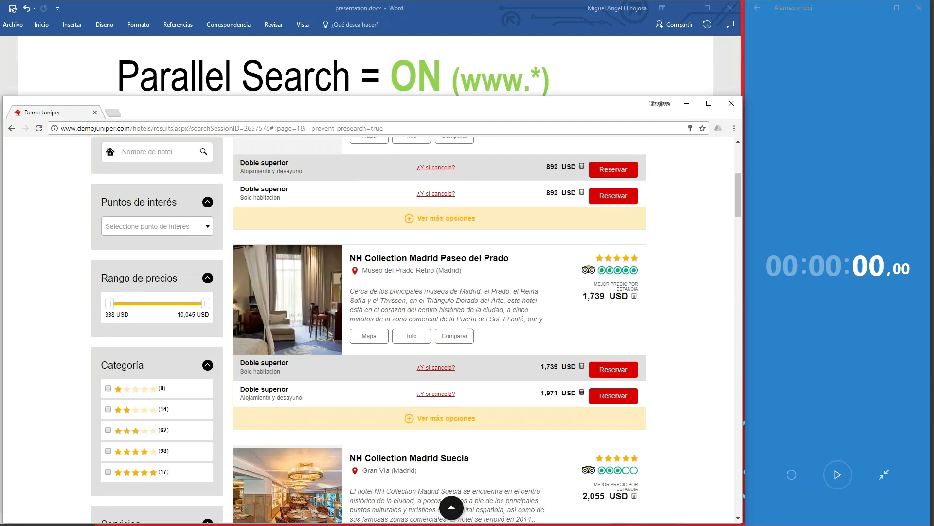
scroll(425, 375, "down", 5)
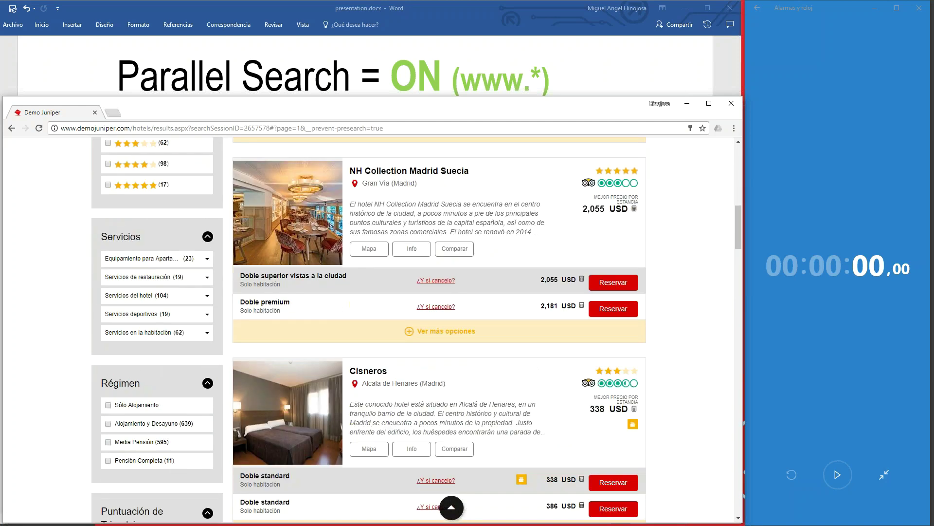
scroll(409, 337, "up", 13)
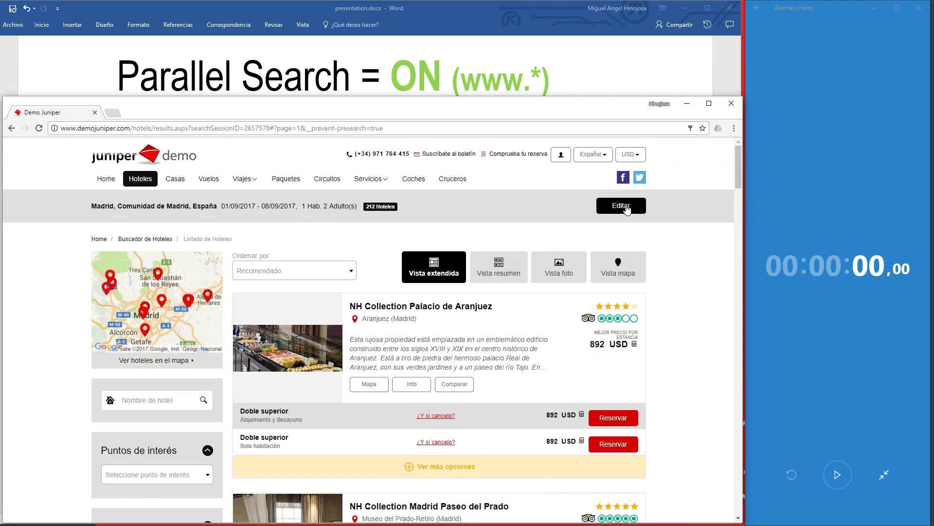
left_click(140, 178)
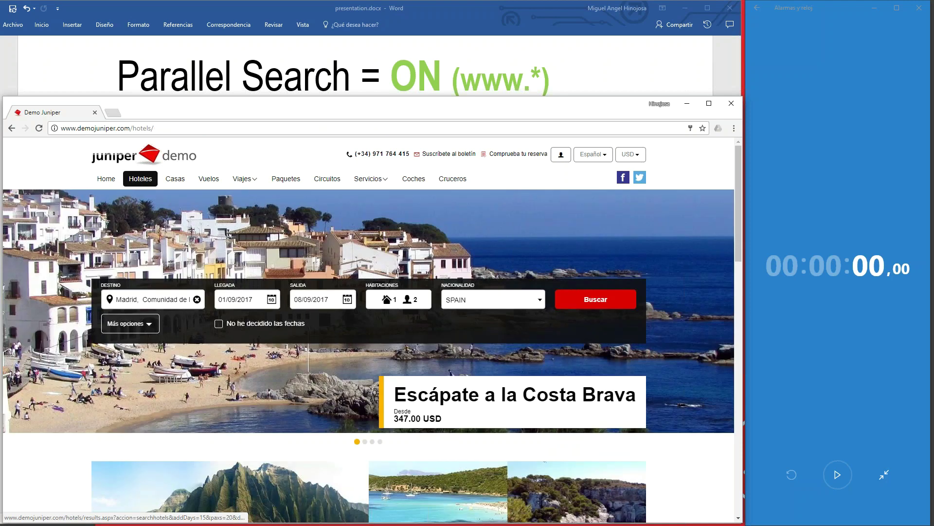
left_click(624, 305)
left_click(832, 478)
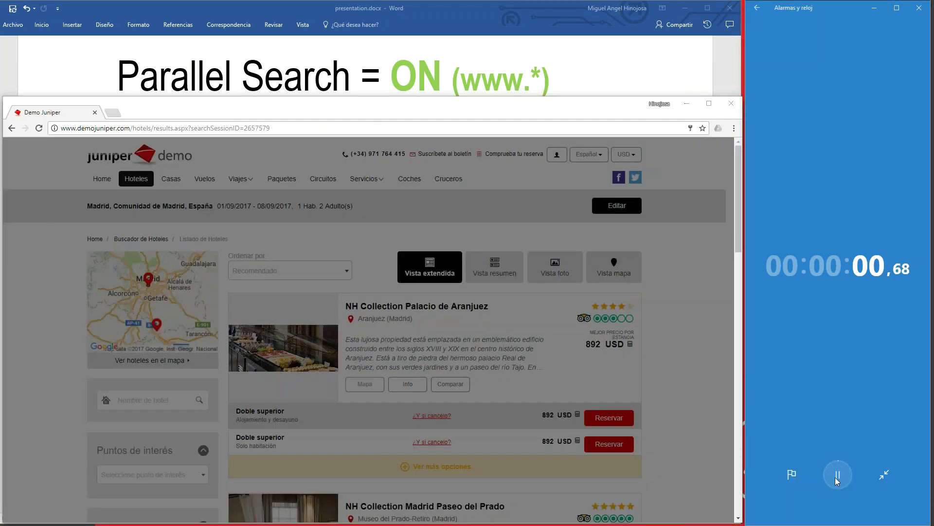
left_click(835, 477)
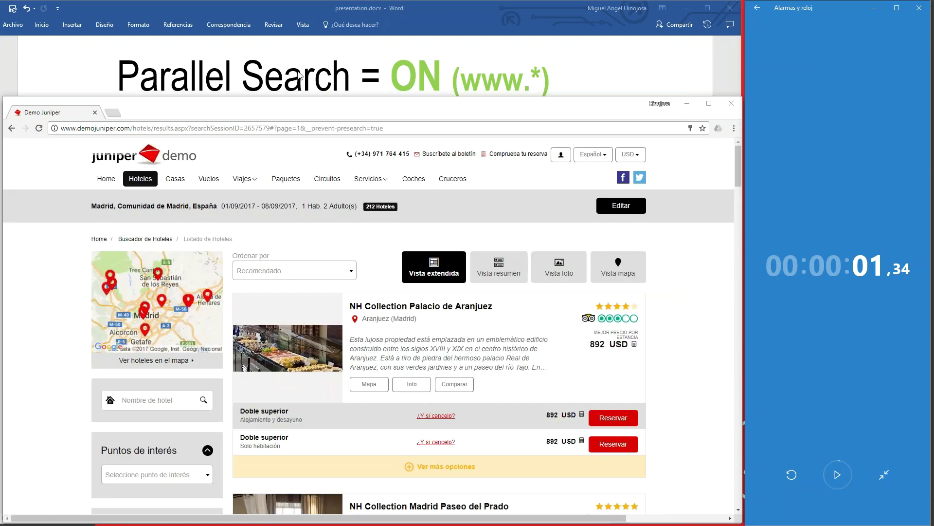
scroll(310, 68, "down", 2)
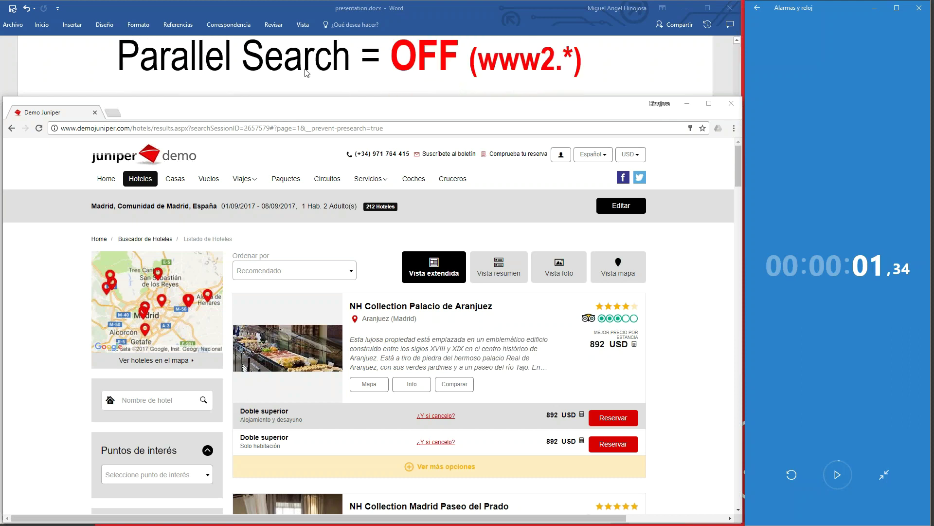
Step: Load the Parallel Search off demo site and set the destination to Madrid, Comunidad de Madrid
left_click(245, 130)
type("ww")
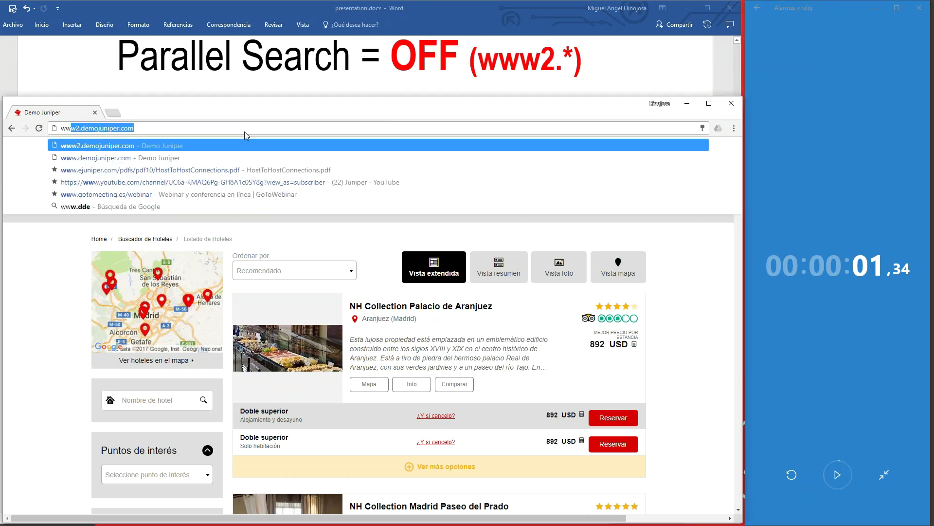
type("w2")
key("Return")
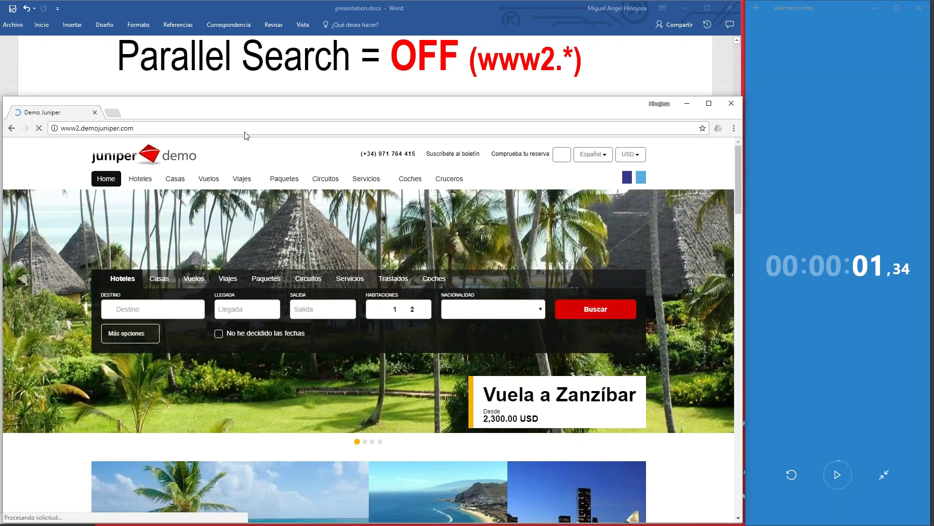
left_click(169, 309)
type("m")
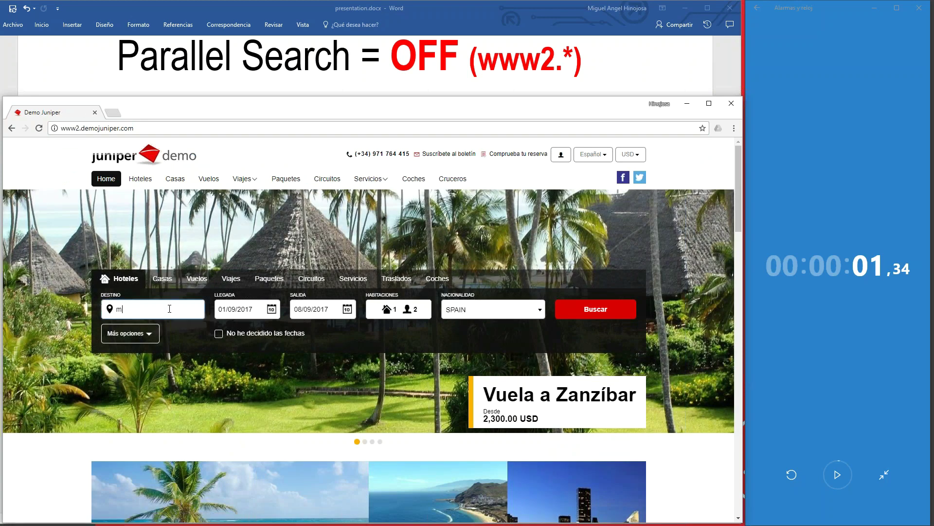
type("adrud")
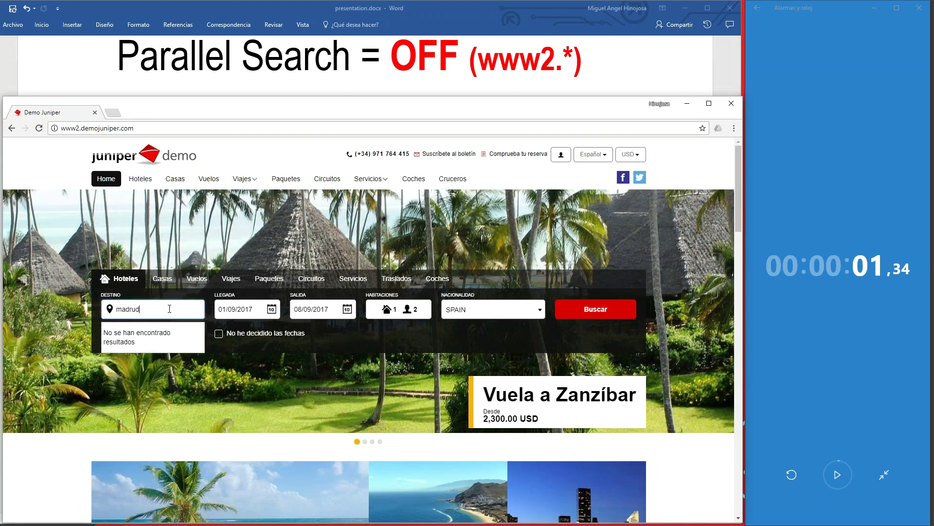
key("BackSpace")
key("BackSpace")
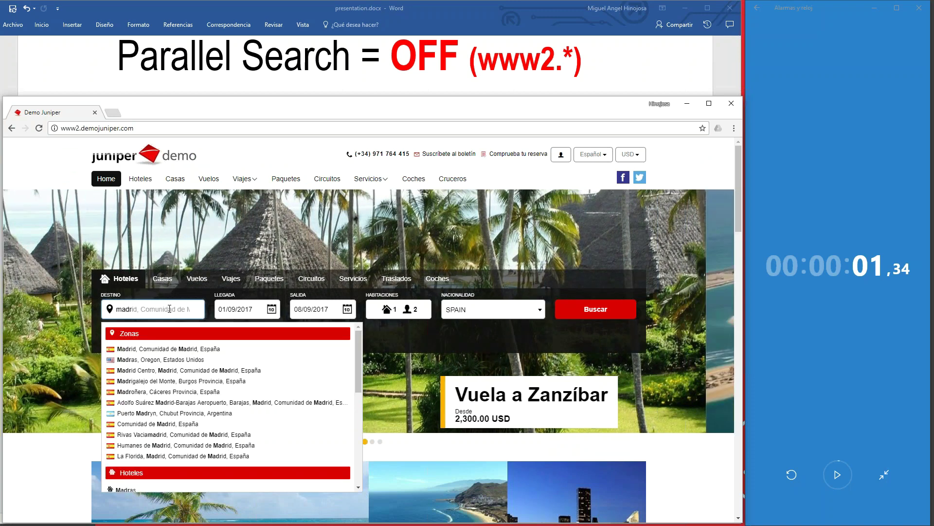
left_click(169, 348)
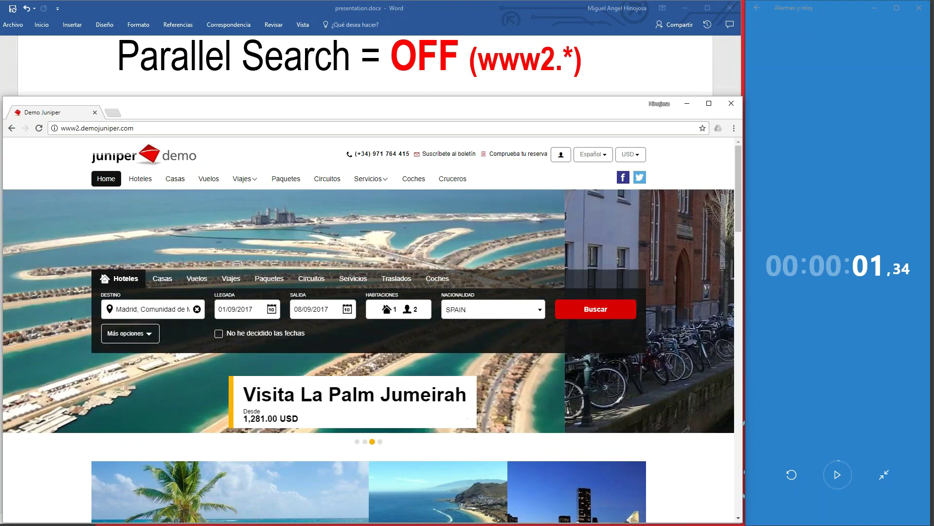
Step: Run the Madrid search and time it with the stopwatch at about 3.89 seconds
left_click(595, 309)
left_click(787, 481)
left_click(830, 477)
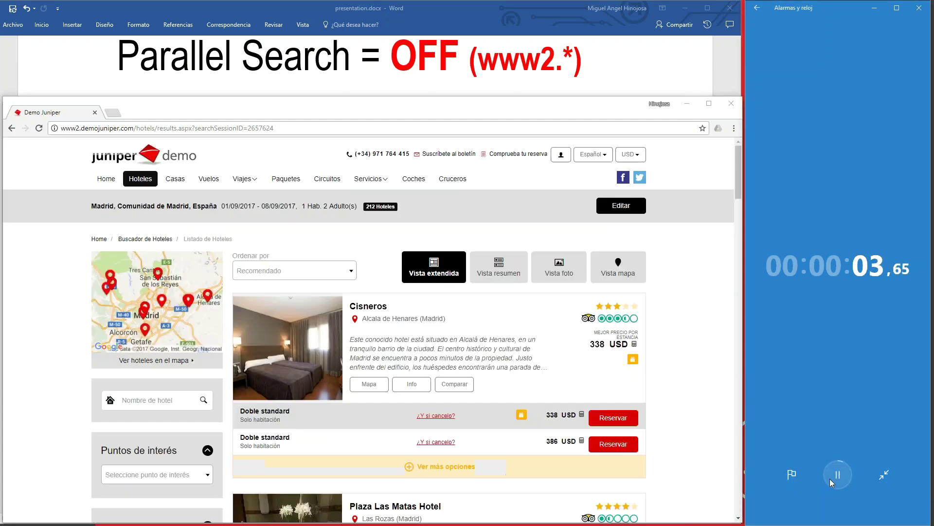
left_click(830, 478)
left_click(90, 128)
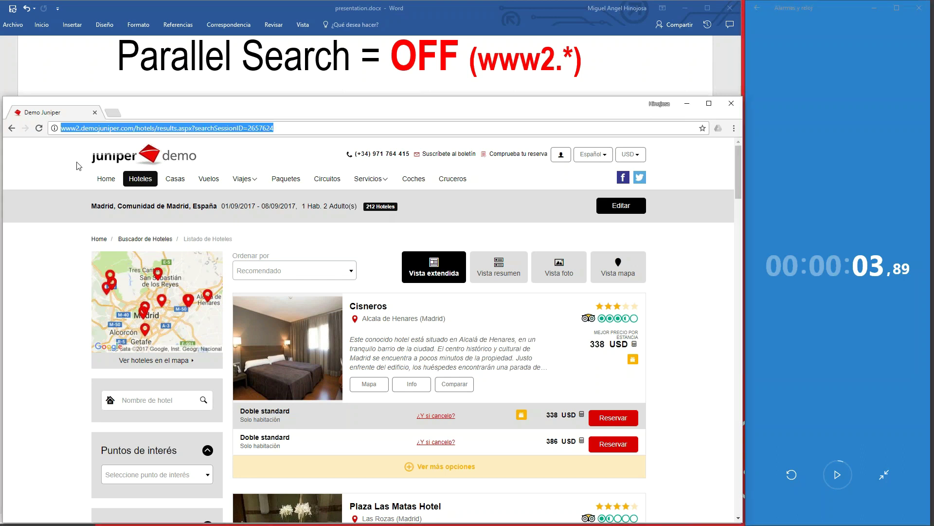
Step: Open the www Parallel Search on site and set the destination to Paris, Isla de Francia
type("www.demojuniper.com")
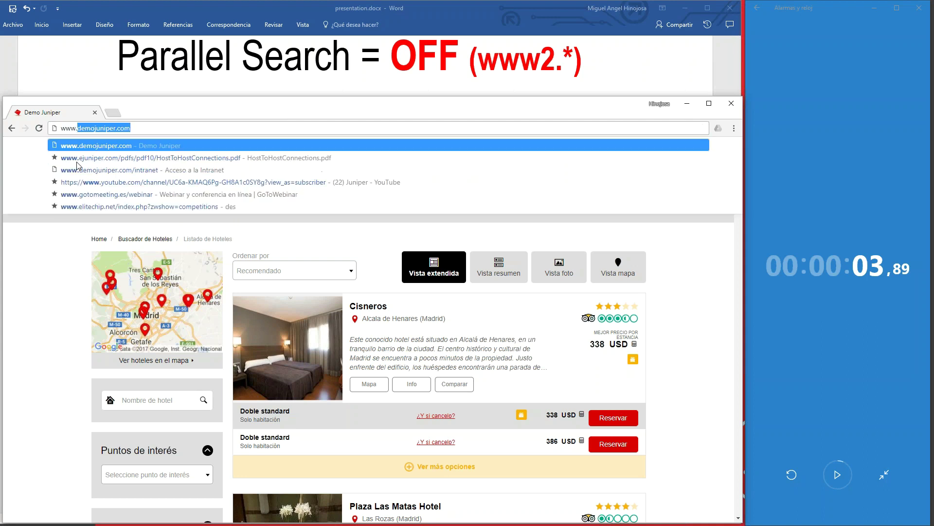
key("Return")
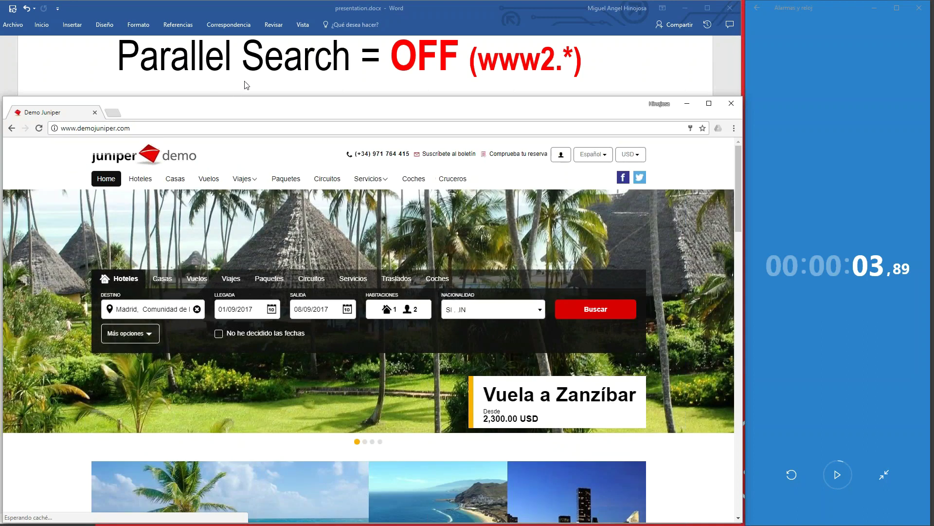
scroll(260, 71, "up", 1)
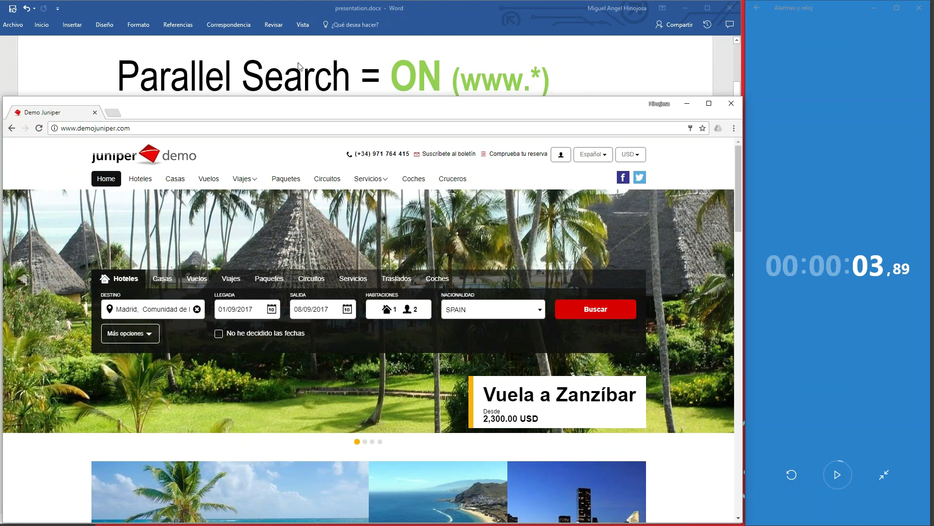
left_click(233, 127)
left_click(173, 310)
type("paris")
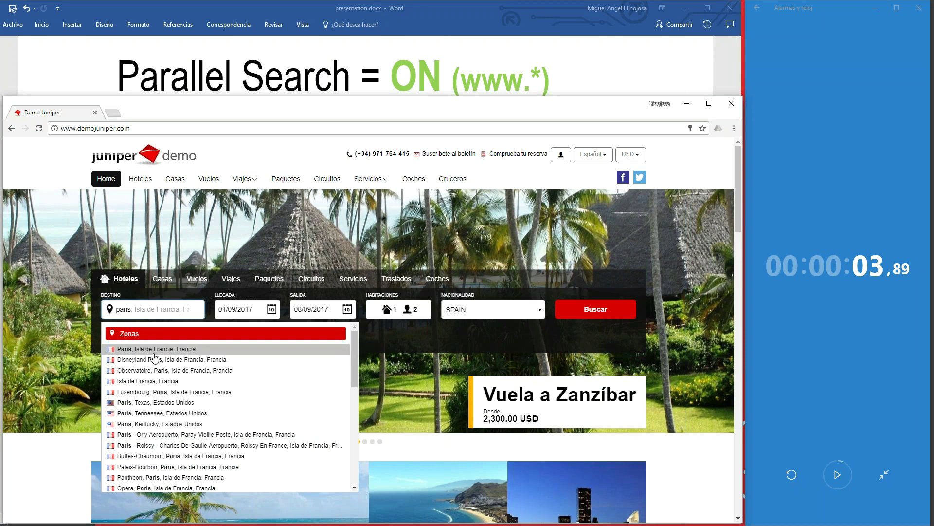
left_click(154, 349)
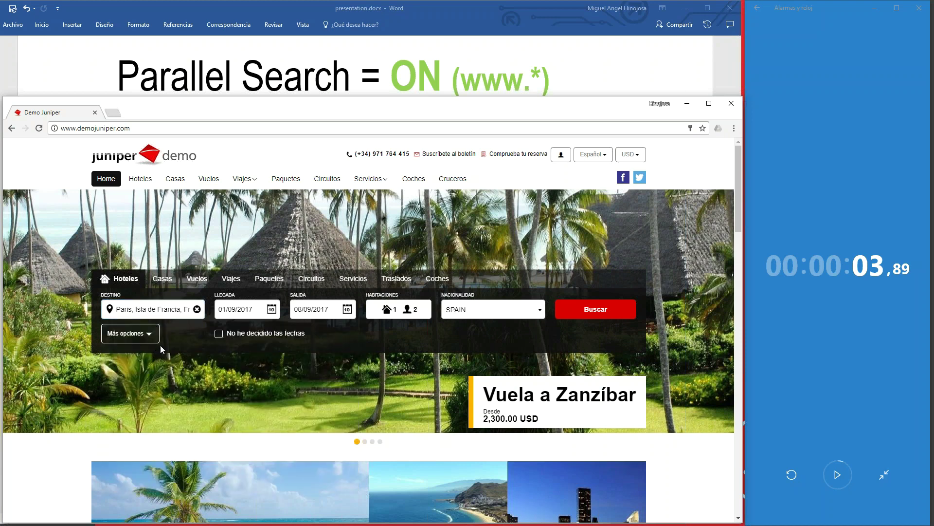
Step: Reset the stopwatch and time the Paris search: 576 hotels in about 1.65 seconds
left_click(788, 477)
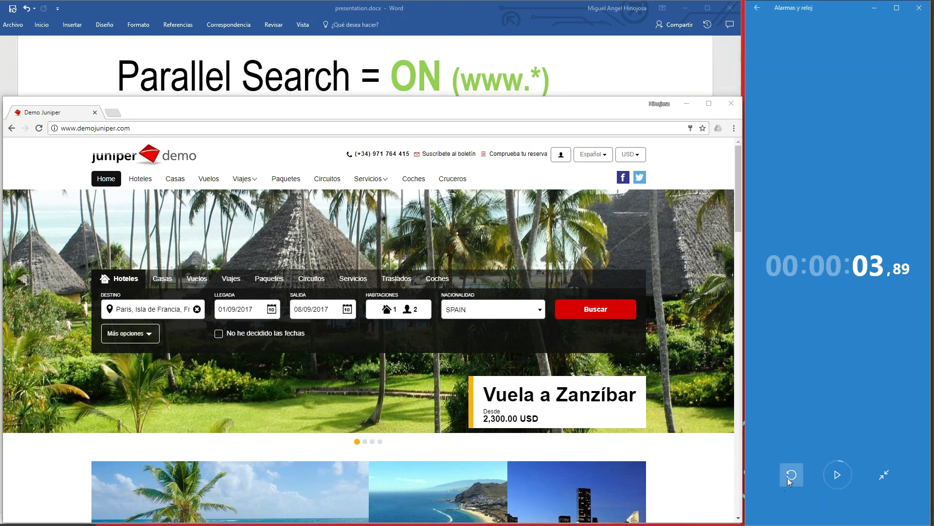
left_click(617, 315)
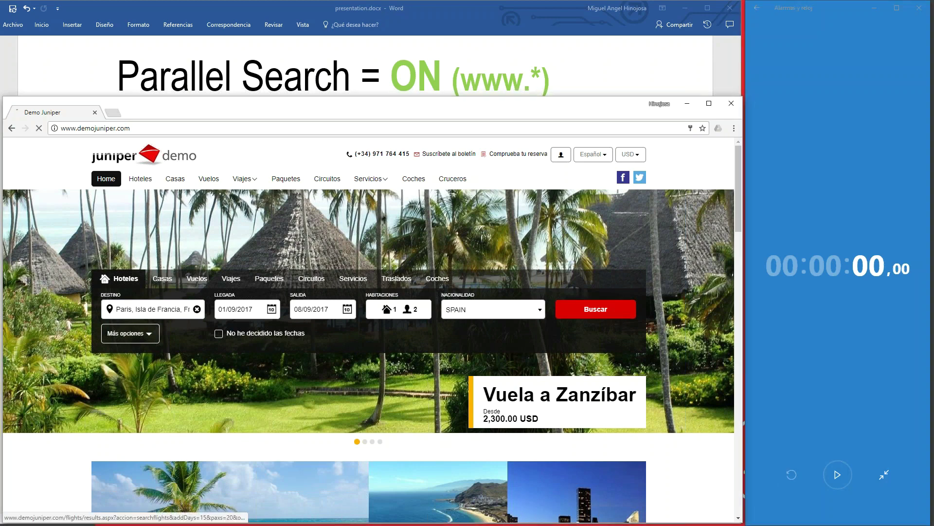
left_click(838, 475)
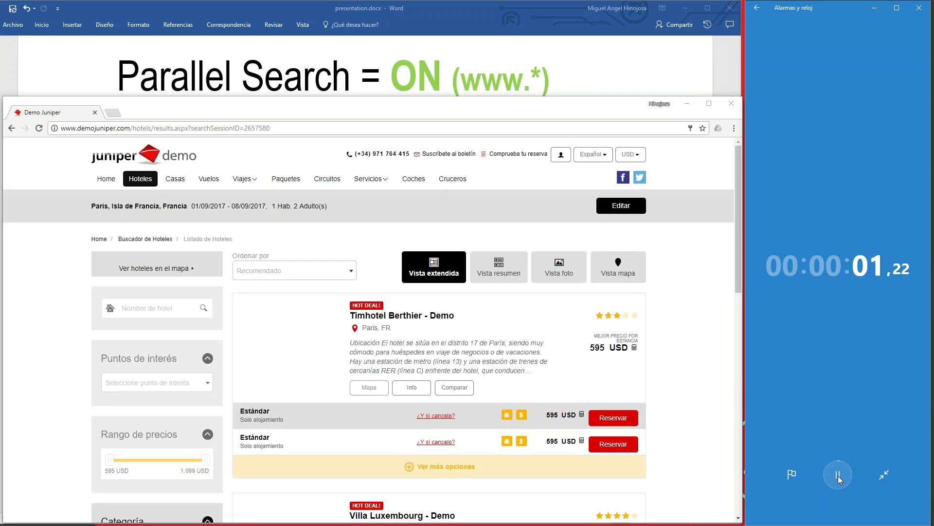
left_click(838, 475)
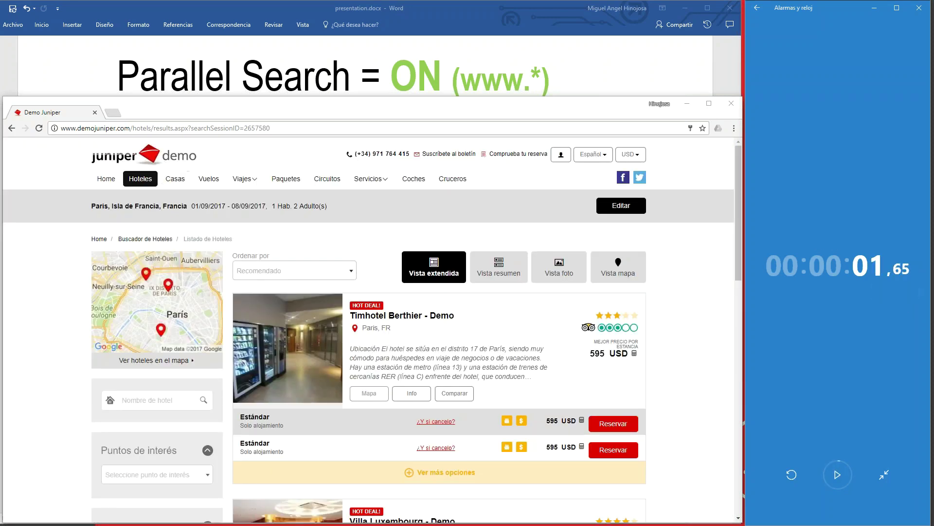
left_click(165, 128)
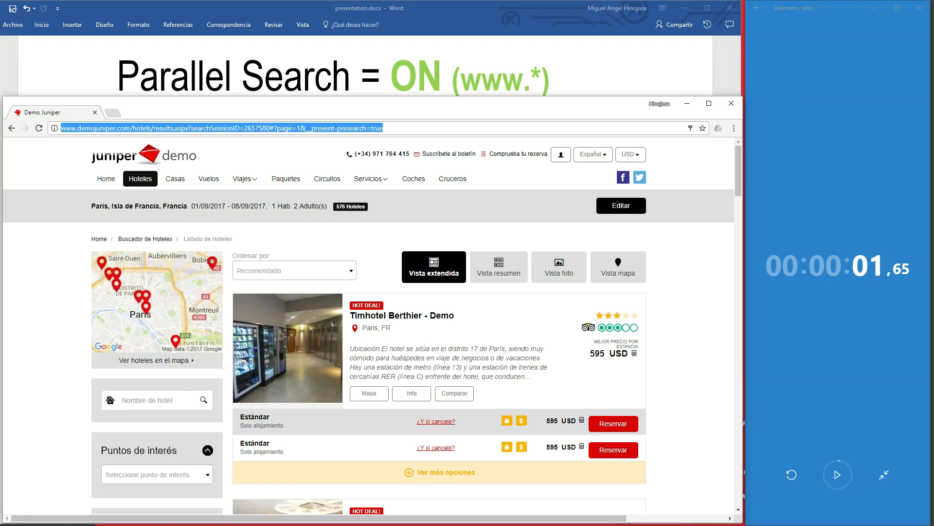
type("www")
key("Escape")
key("Escape")
Step: Load www2.demojuniper.com, the Parallel Search off site, and open its hotel search page
type("www2.demojuniper.com")
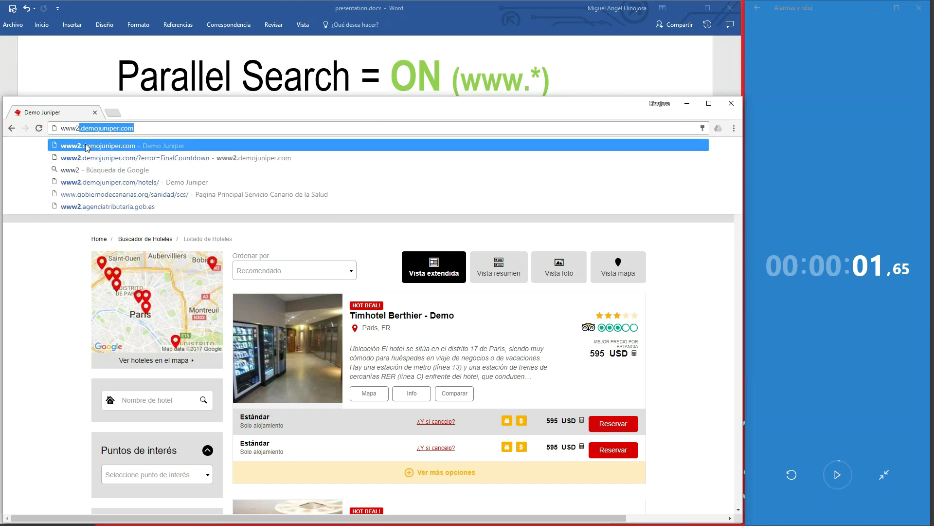
key("Return")
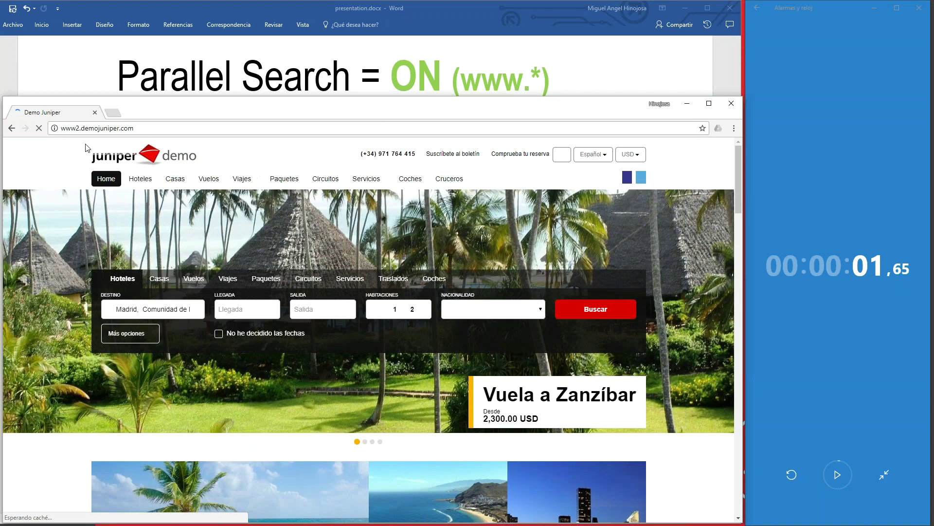
scroll(428, 87, "down", 3)
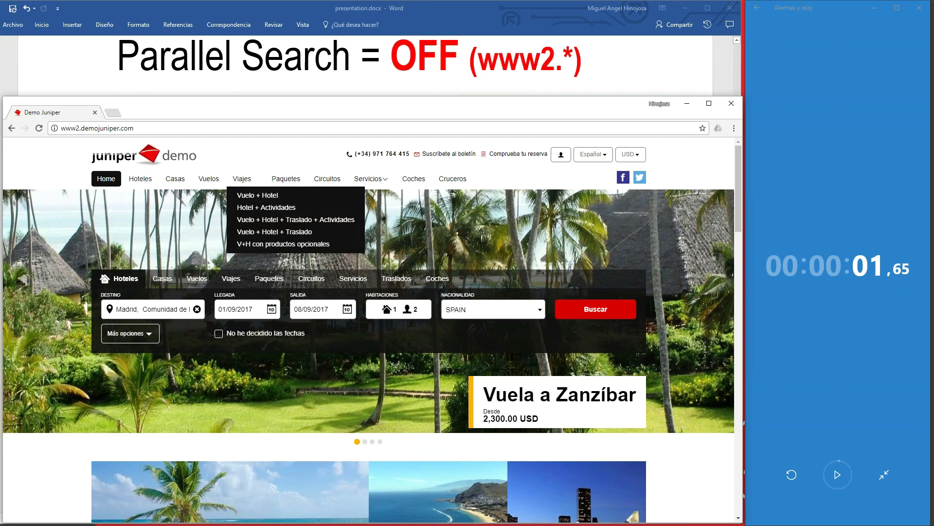
left_click(131, 187)
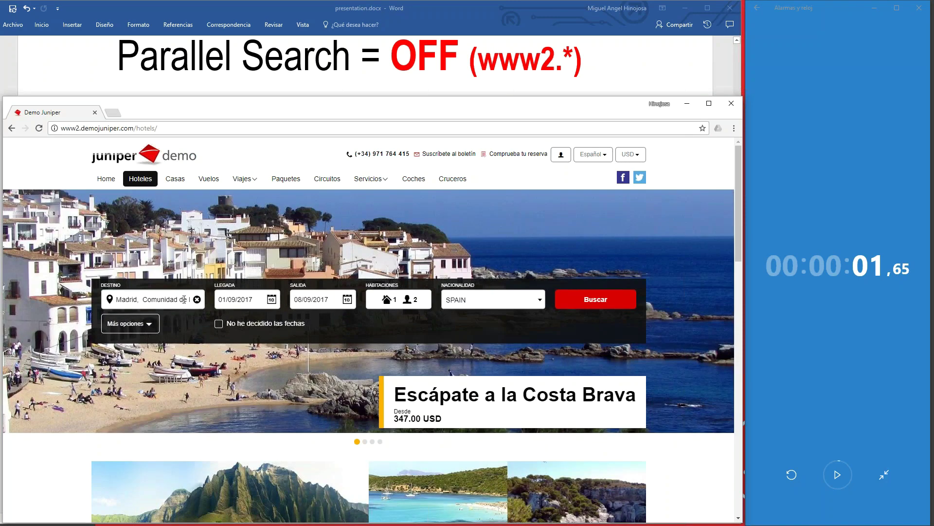
Step: Replace the preset Madrid destination with Isla de Francia, Francia
left_click(184, 300)
type("france")
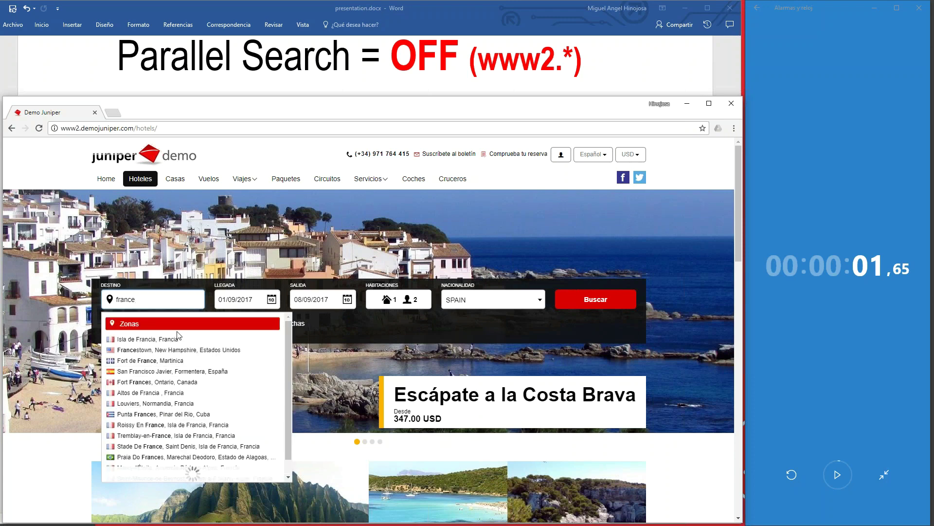
left_click(160, 338)
left_click(157, 304)
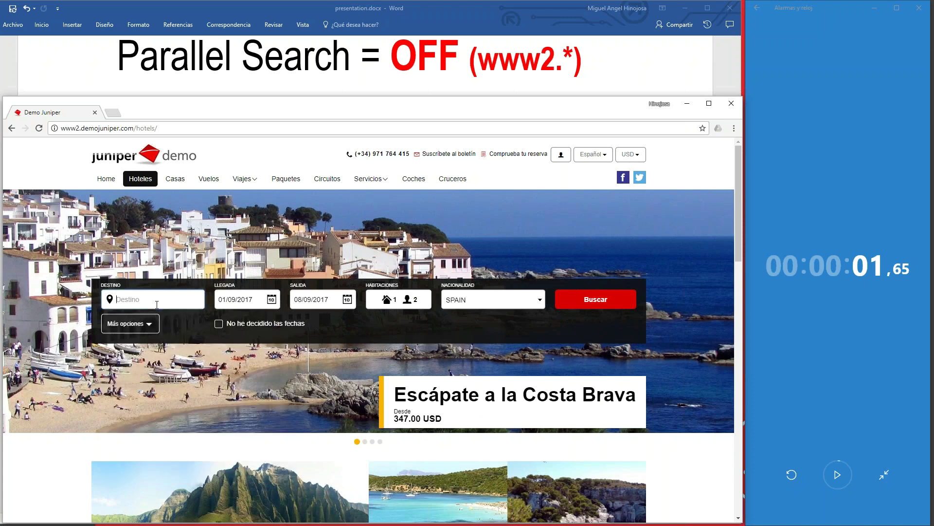
type("franc")
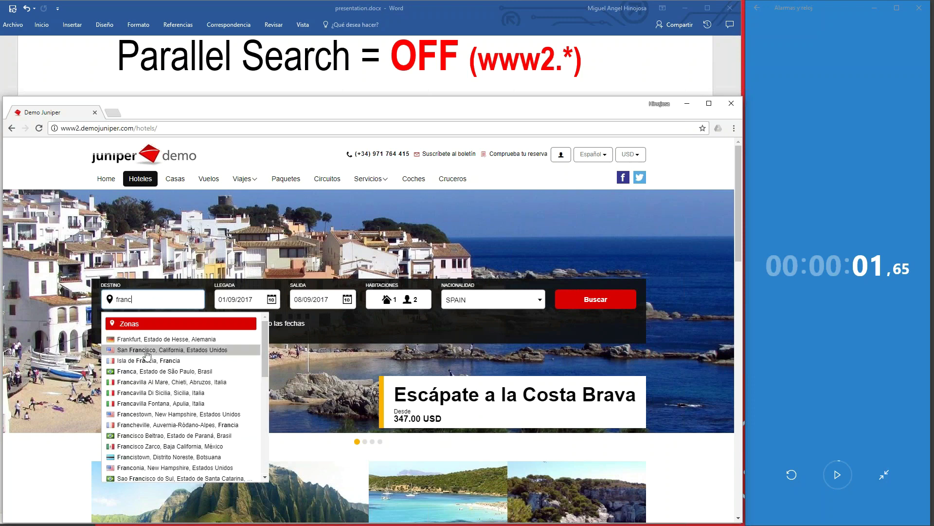
type("u")
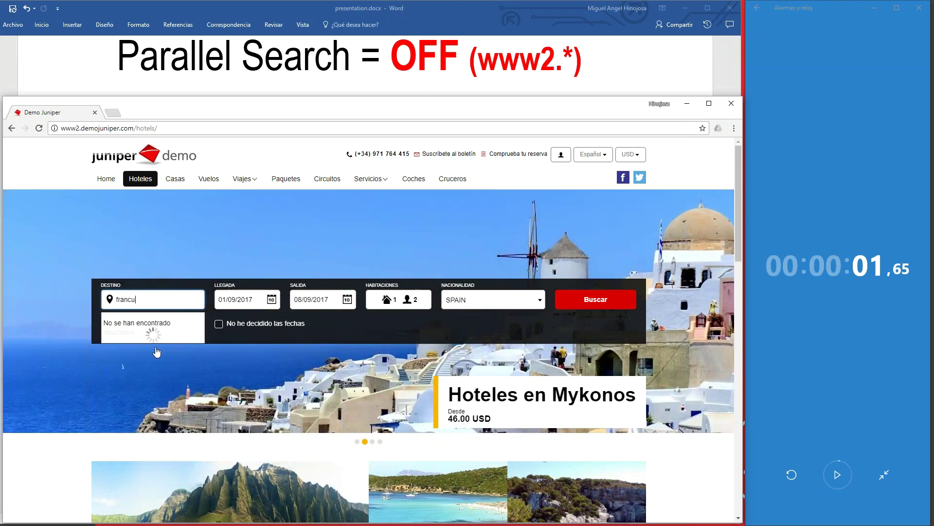
key("BackSpace")
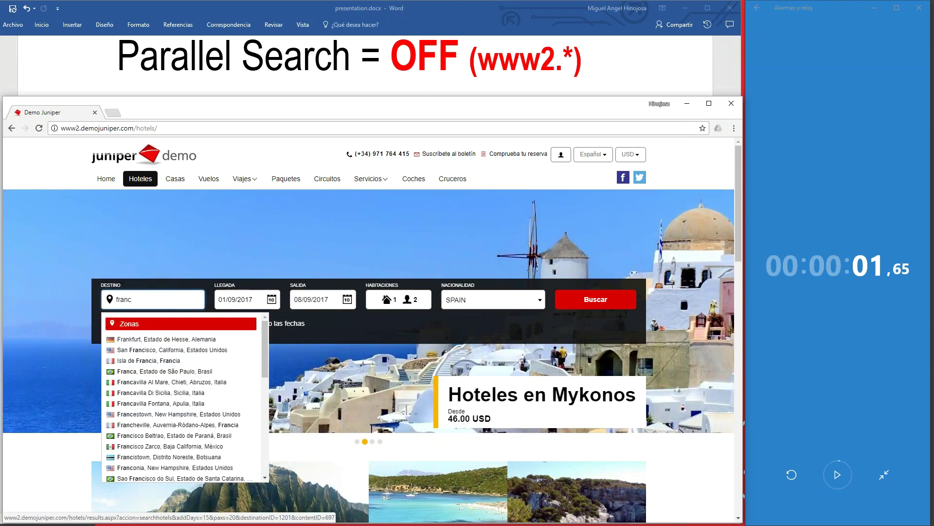
type("ia")
key("Down")
key("Return")
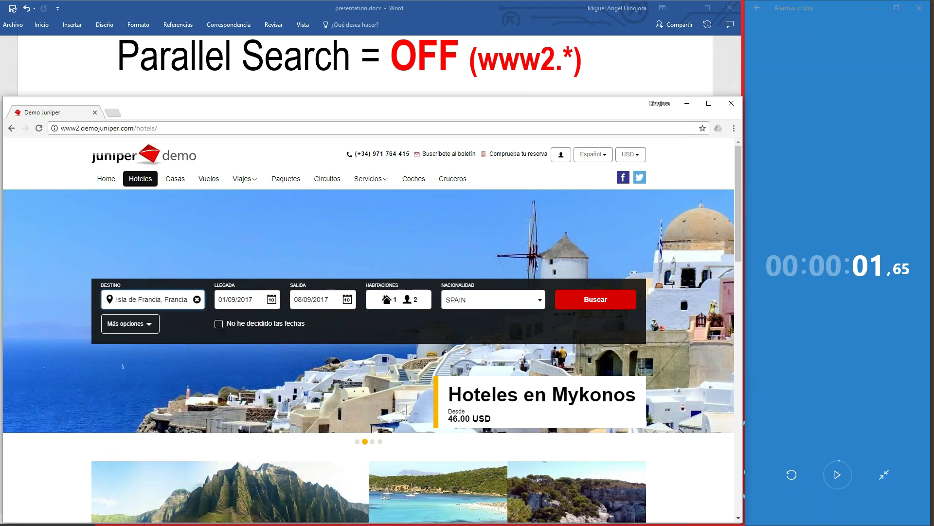
Step: Reset the stopwatch and time the Isla de Francia hotel search
left_click(792, 475)
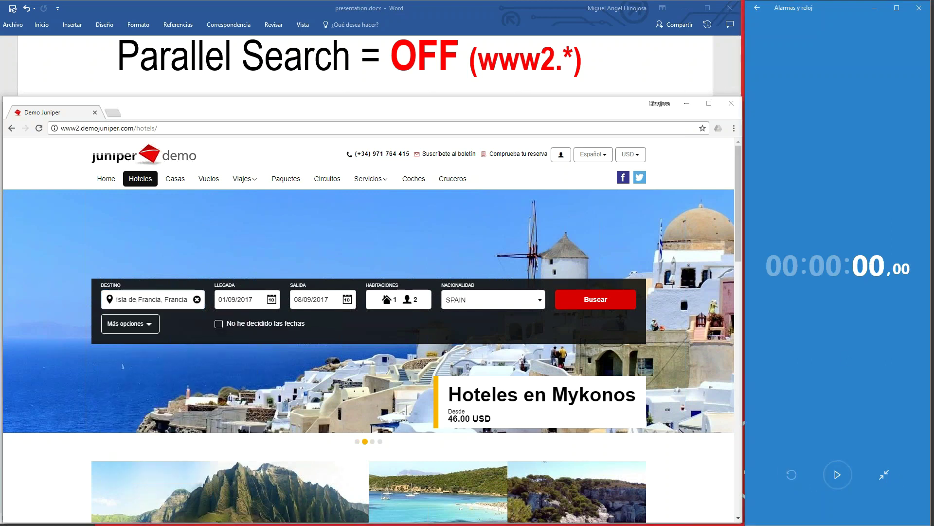
left_click(604, 306)
left_click(842, 483)
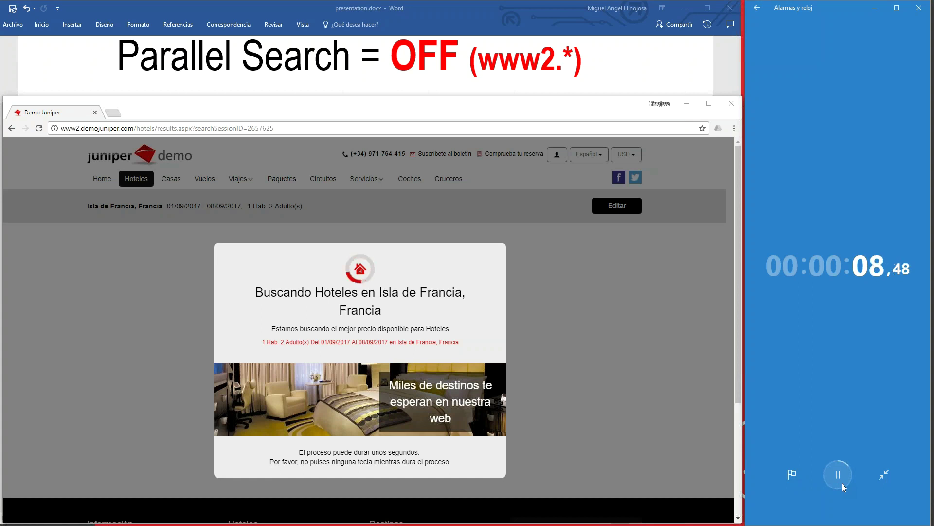
left_click(842, 483)
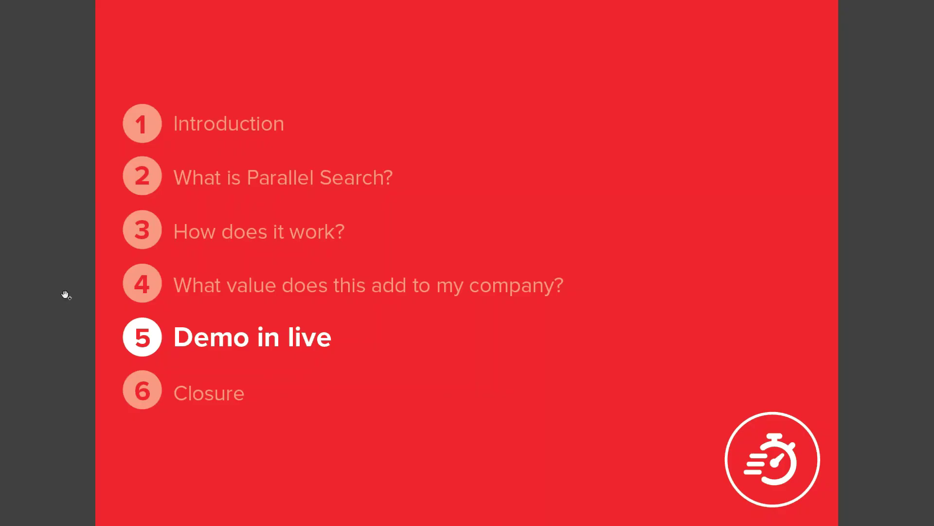
Step: Advance past the demonstration intro and Closure agenda slides to the support site's welcome-page screenshot
key("Right")
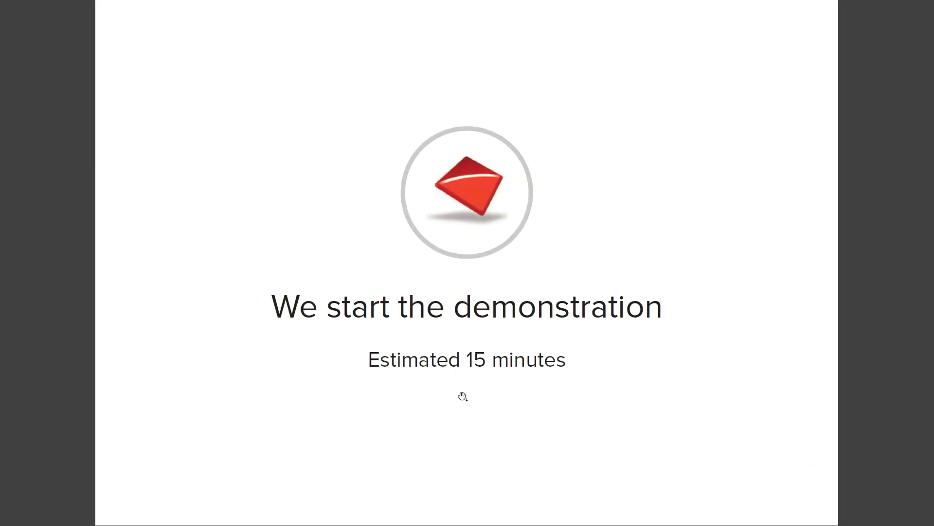
key("Right")
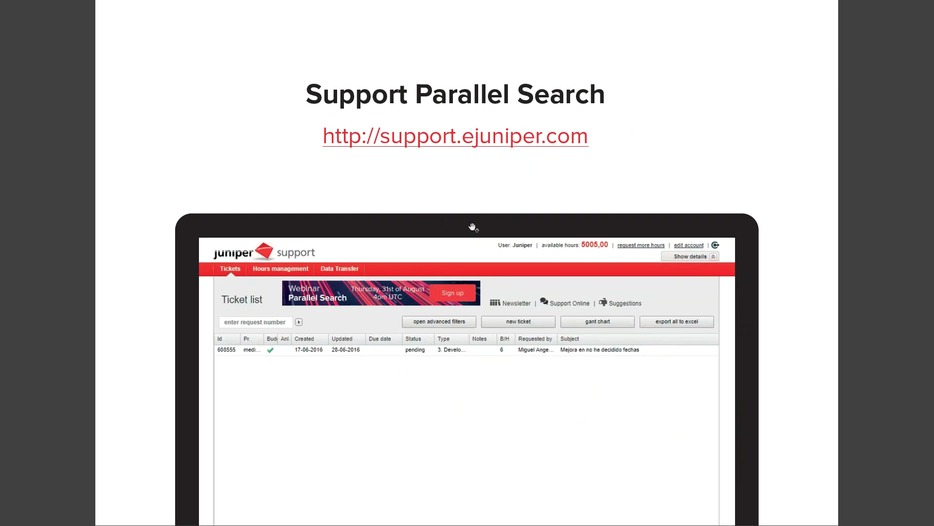
key("Right")
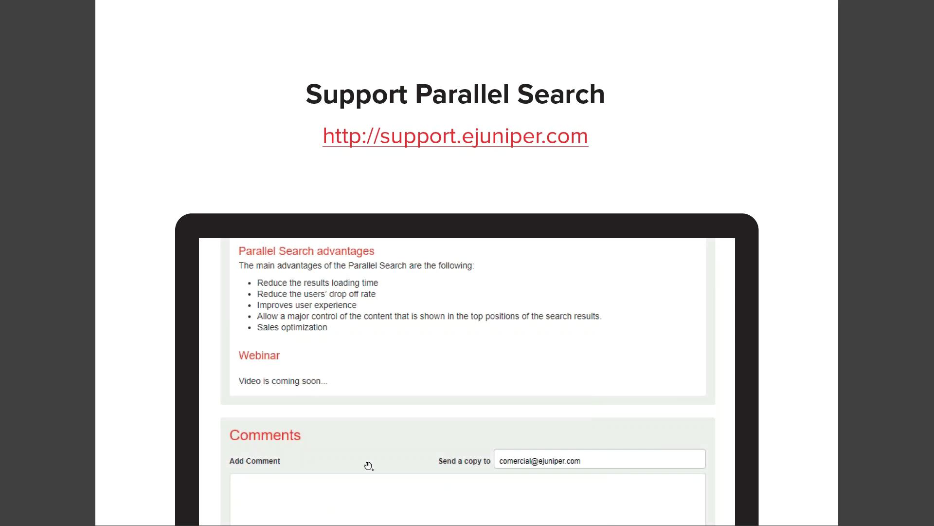
Step: Advance to the 'YouTube Juniper channel' slide showing Juniper's YouTube channel page
left_click(400, 394)
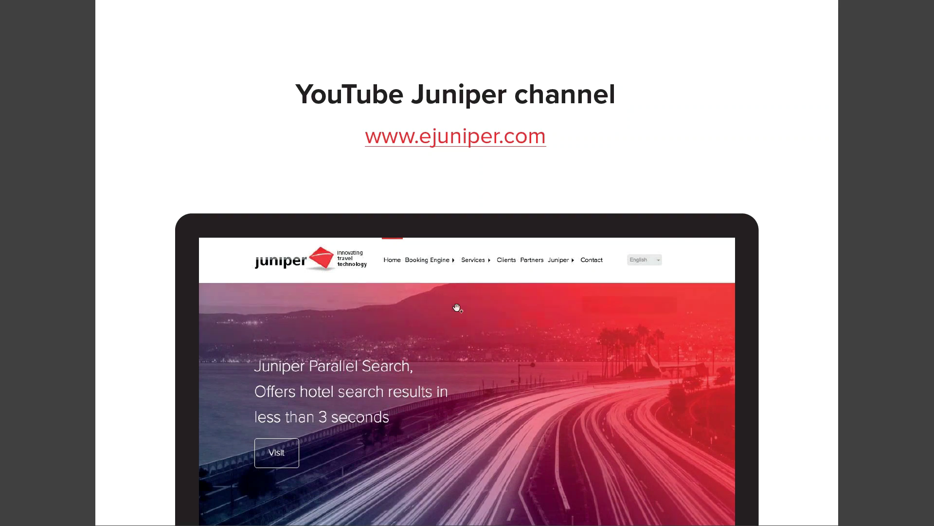
scroll(457, 308, "down", 10)
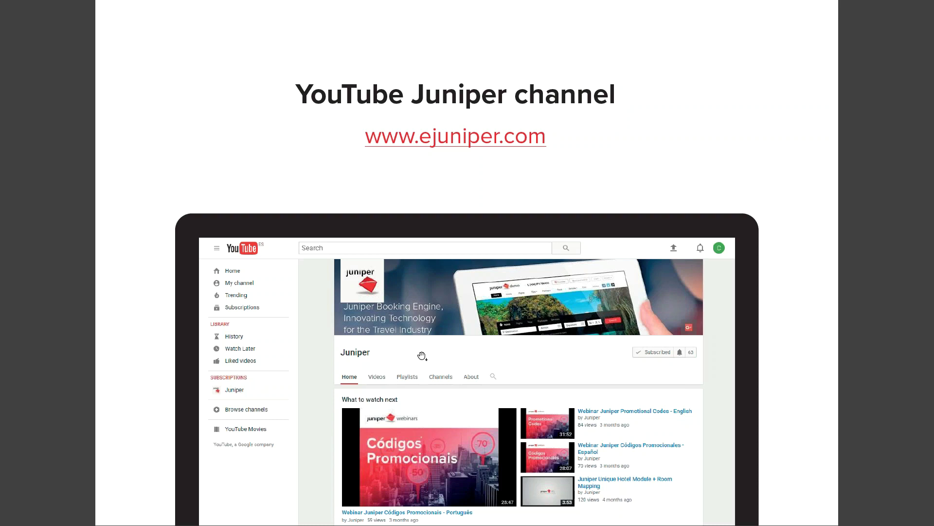
Step: Advance to the closing contact card slide for the Head of Consultants
key("Right")
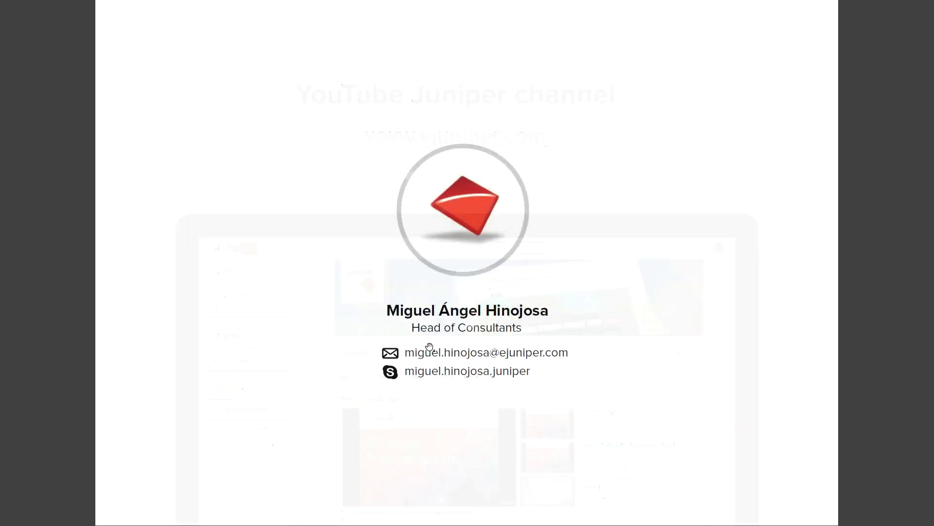